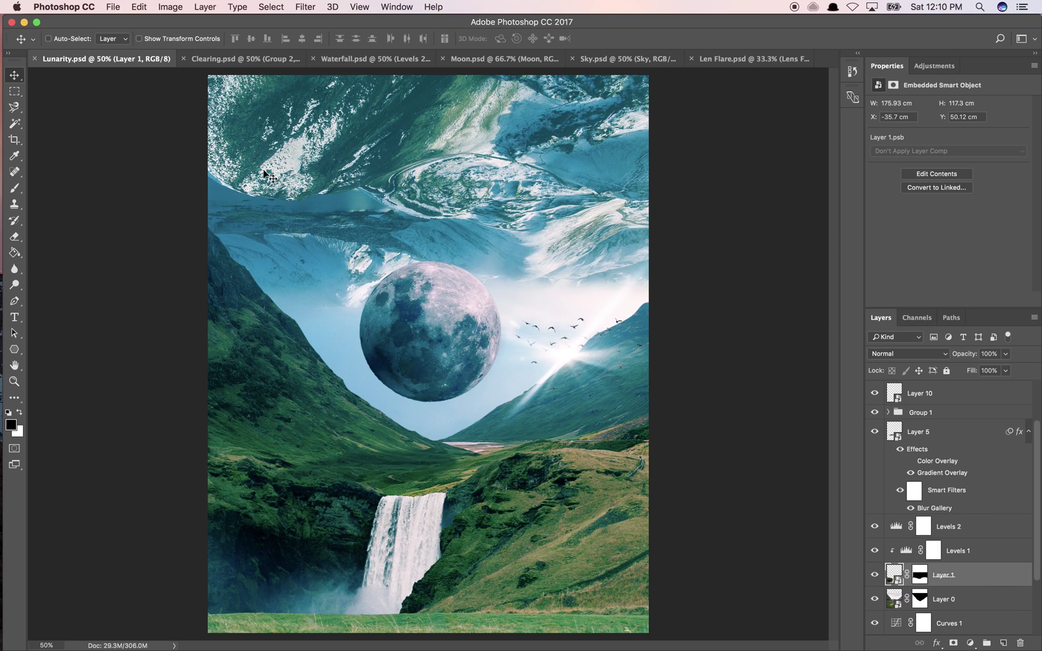
- Bring the Clearing.psd valley document, with its Group 2 and Valley layers, to the front
left_click(240, 60)
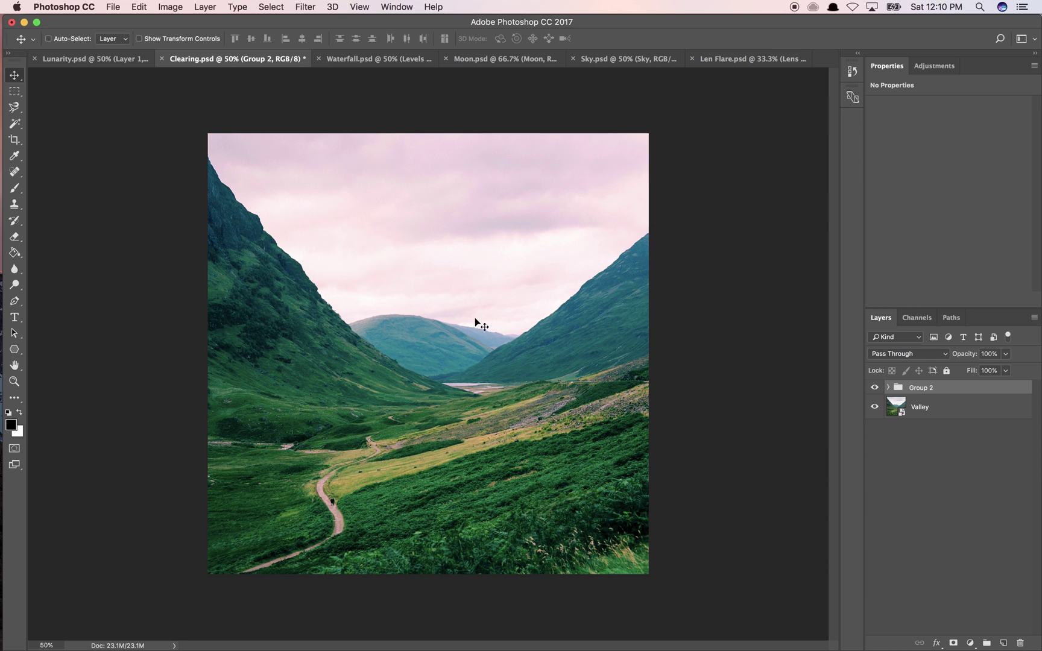
- Look through the Waterfall, Moon, Sky and Len Flare source documents
left_click(372, 60)
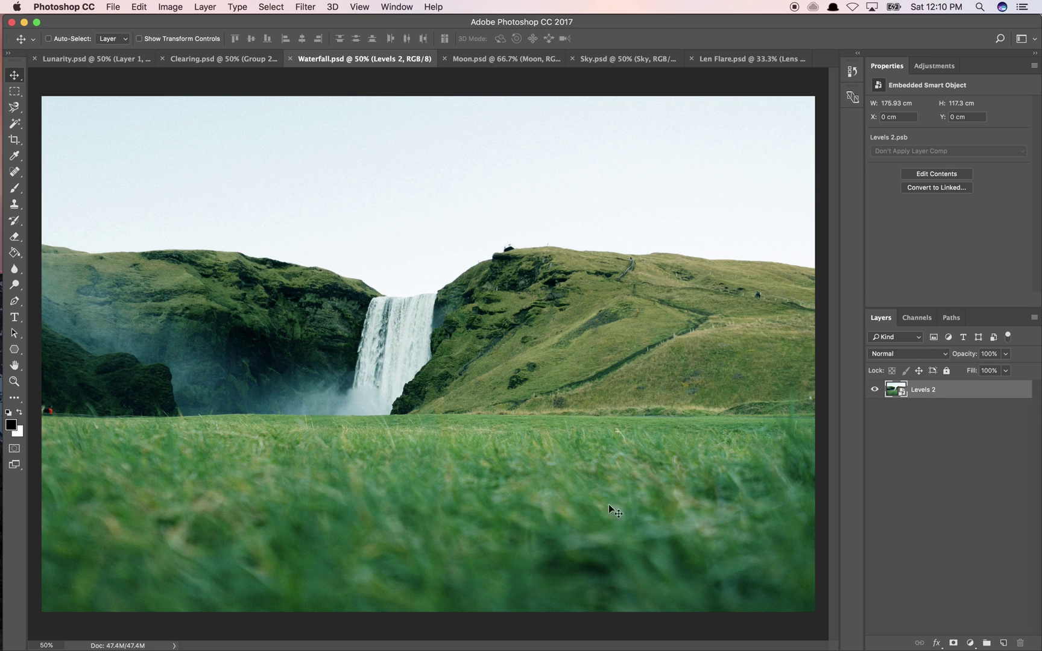
left_click(496, 60)
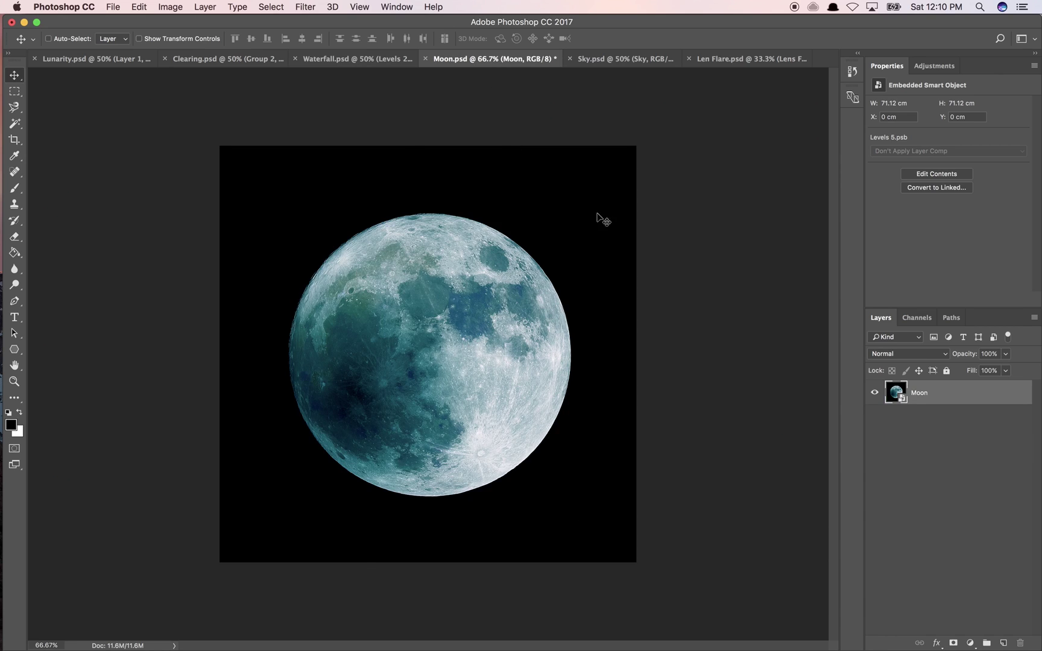
left_click(621, 60)
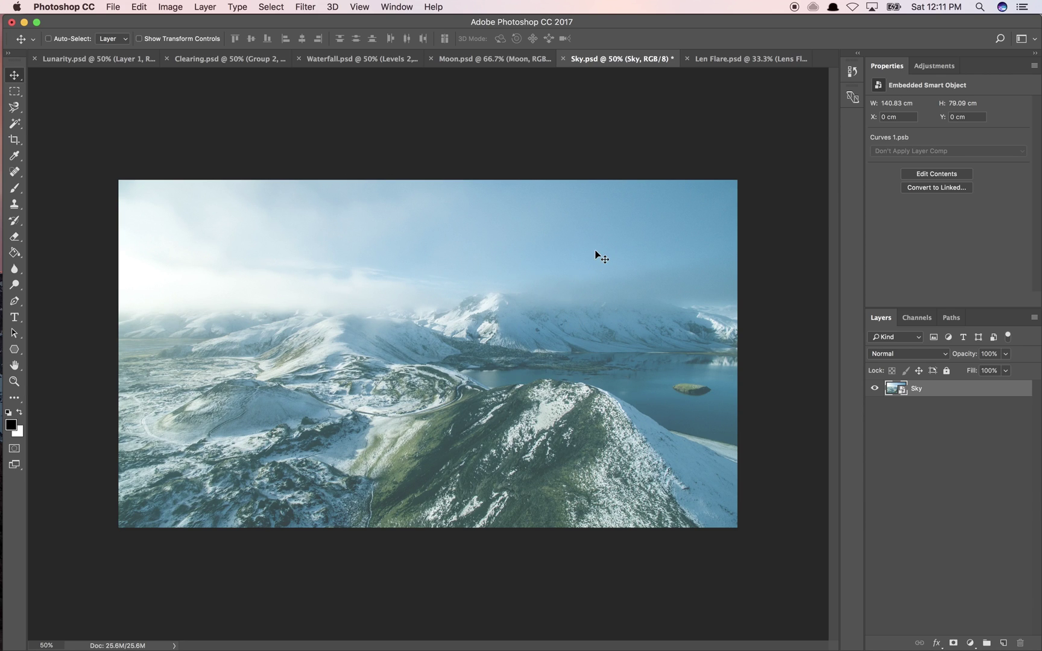
left_click(741, 60)
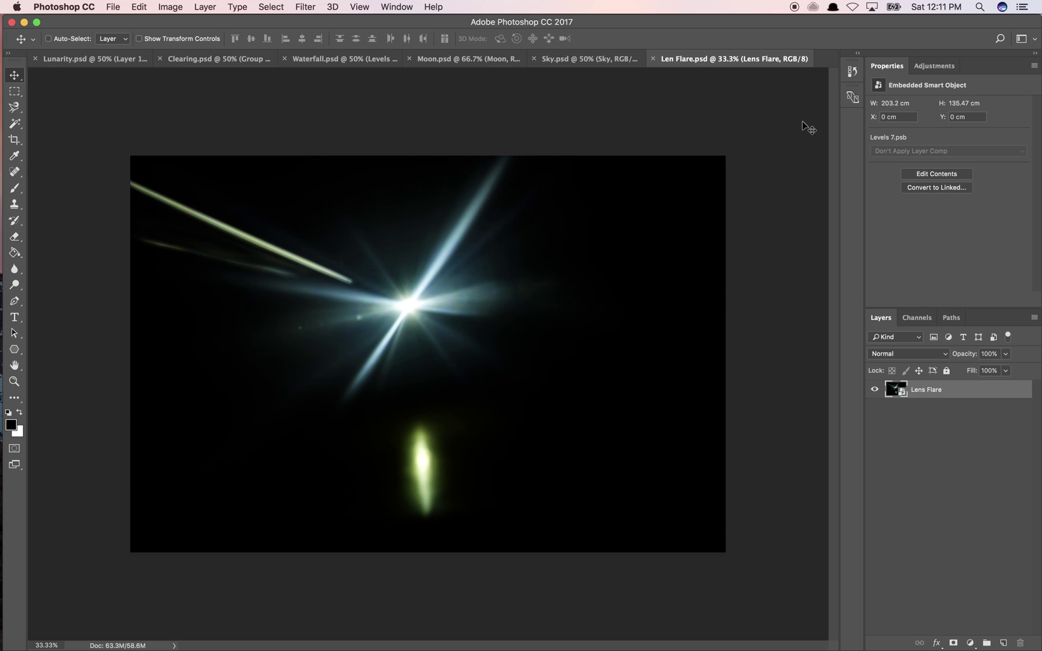
- Open the Birds image from the Stock2 folder and return to Clearing.psd
key("super")
key("super+o")
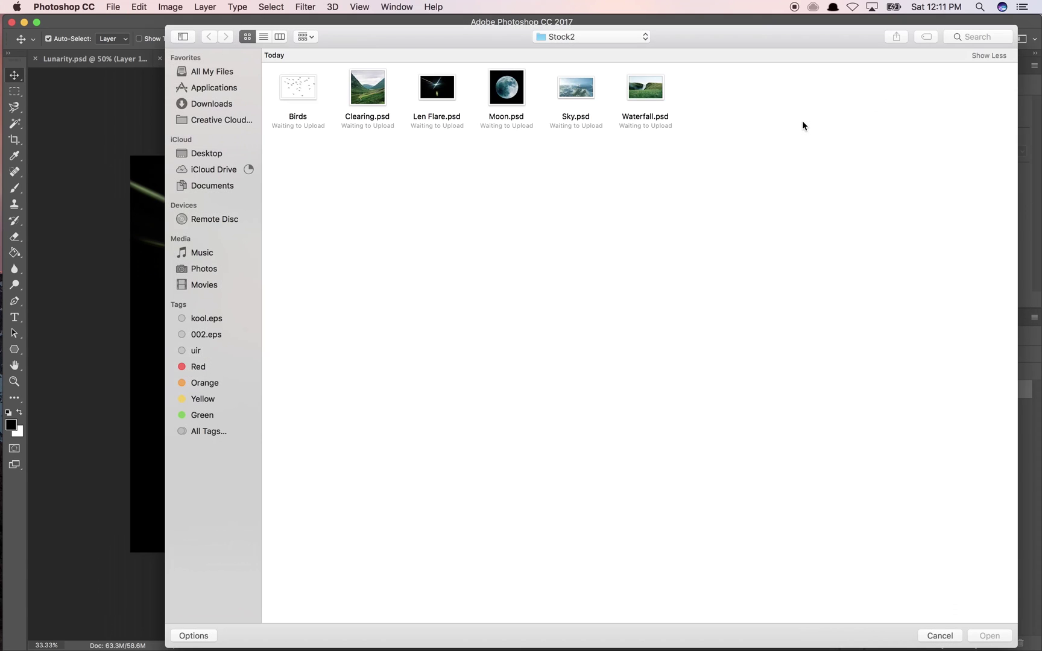
double_click(299, 90)
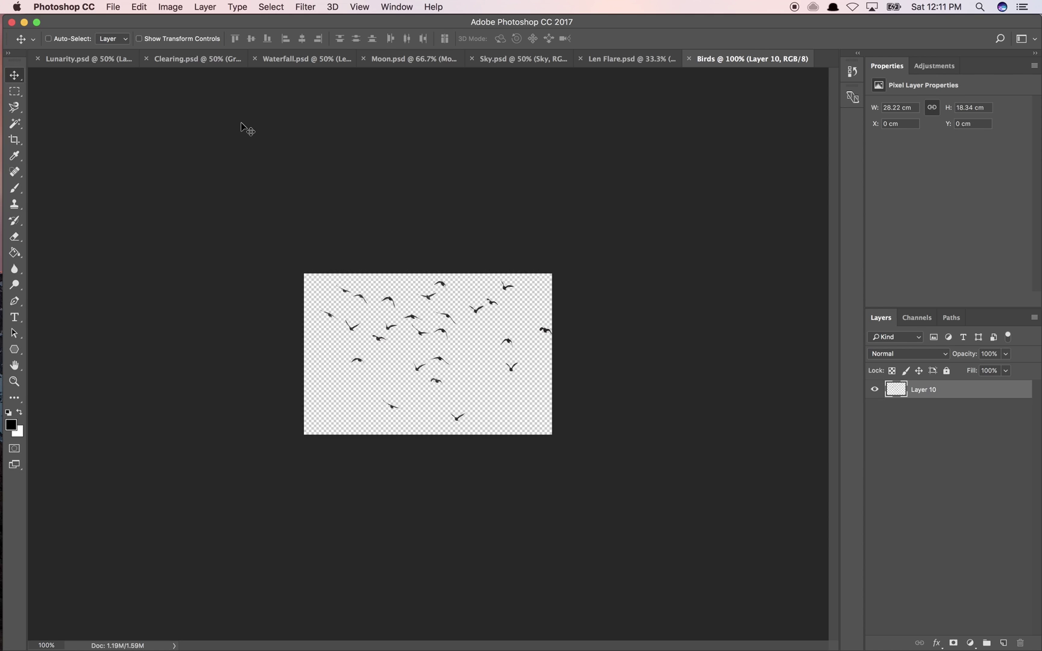
left_click(188, 59)
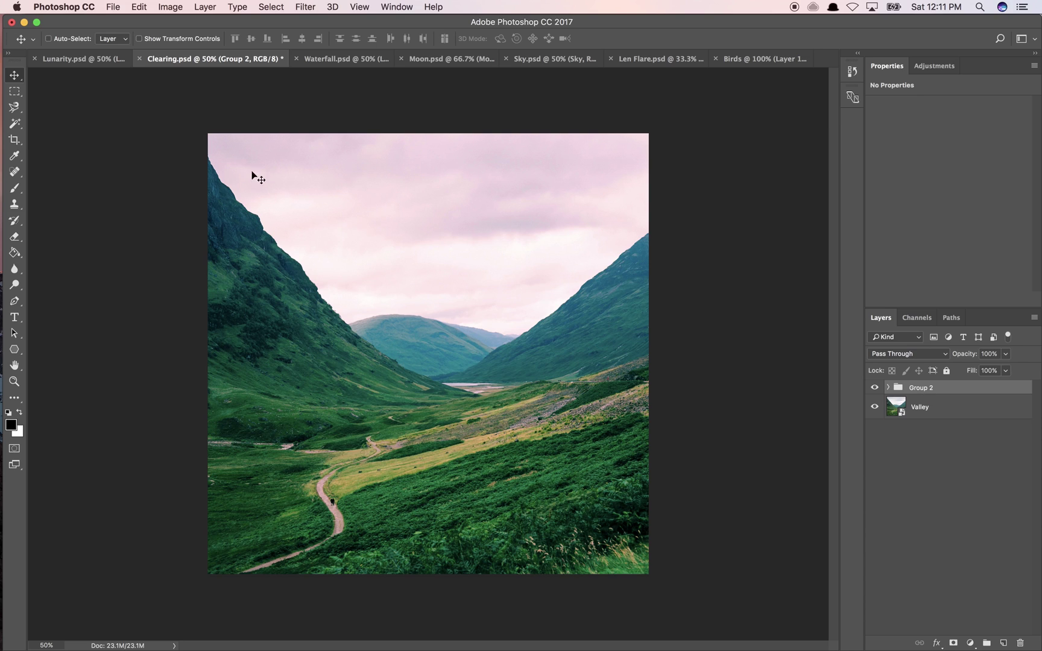
- Crop the Clearing canvas taller to about 125.10 cm, adding transparent space above and below Valley
left_click(921, 410)
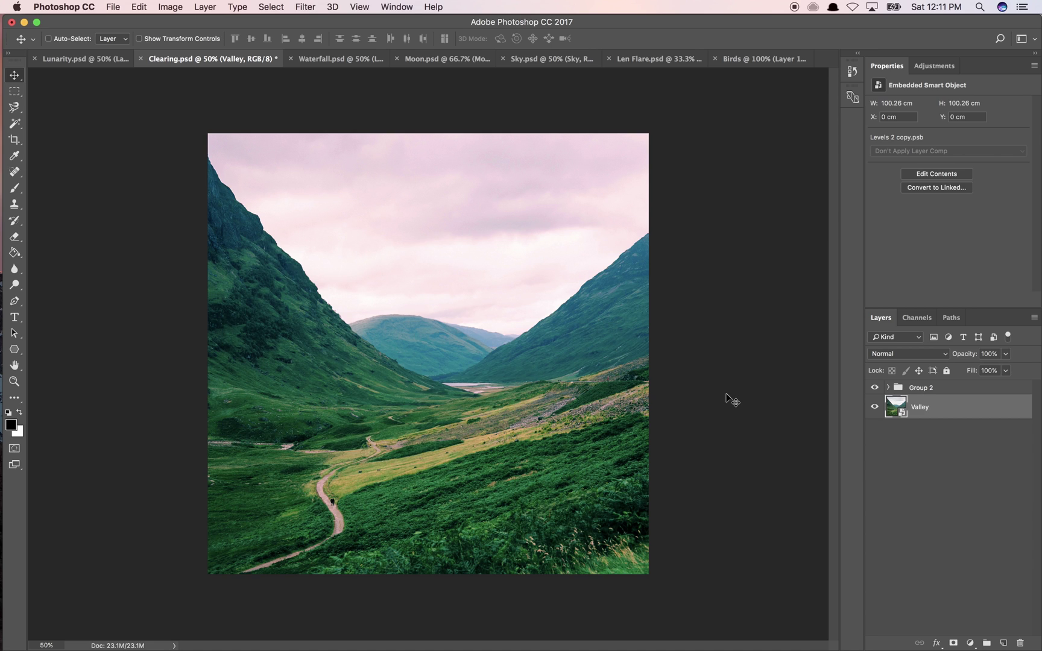
key("c")
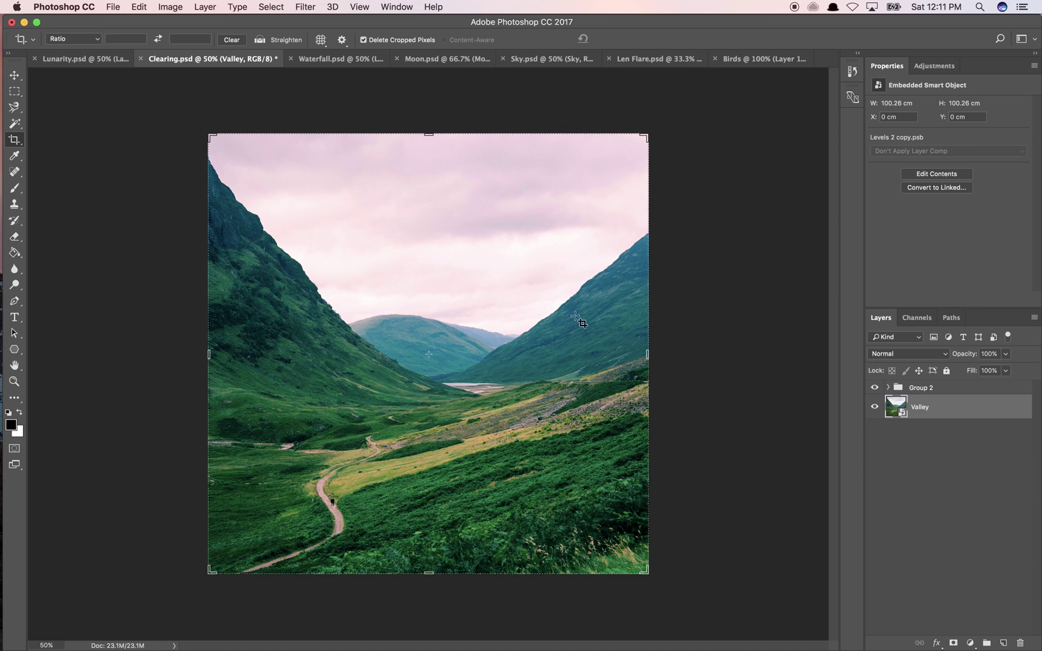
left_click(431, 135)
left_click_drag(430, 133, 428, 89)
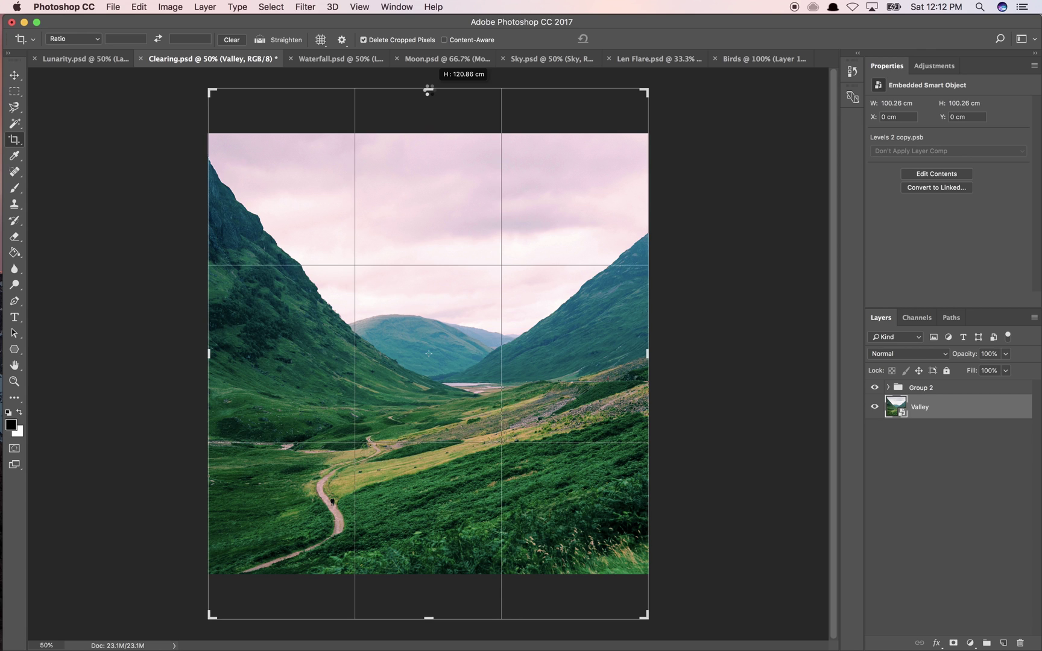
left_click_drag(428, 90, 429, 80)
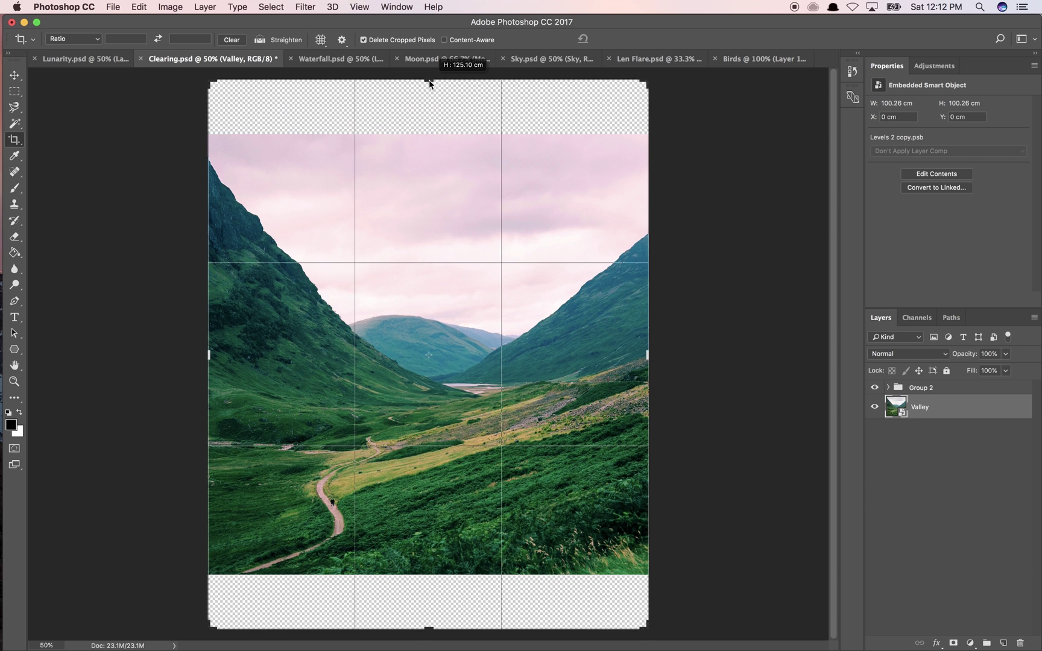
key("Return")
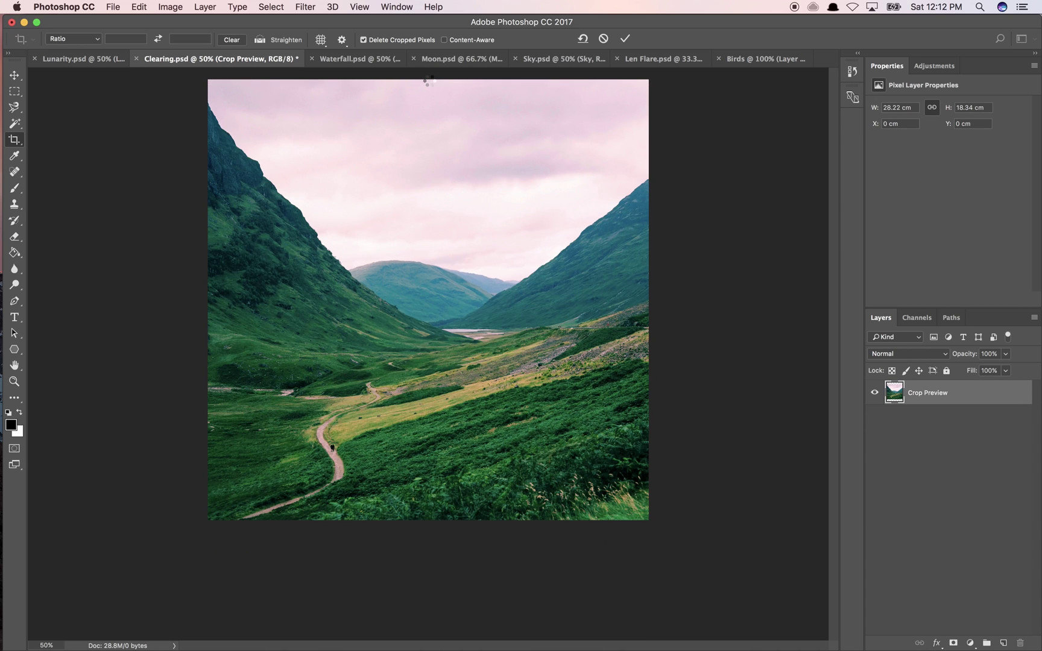
- Rename the Levels 2 layer in the Waterfall document to 'Waterfall'
left_click(344, 58)
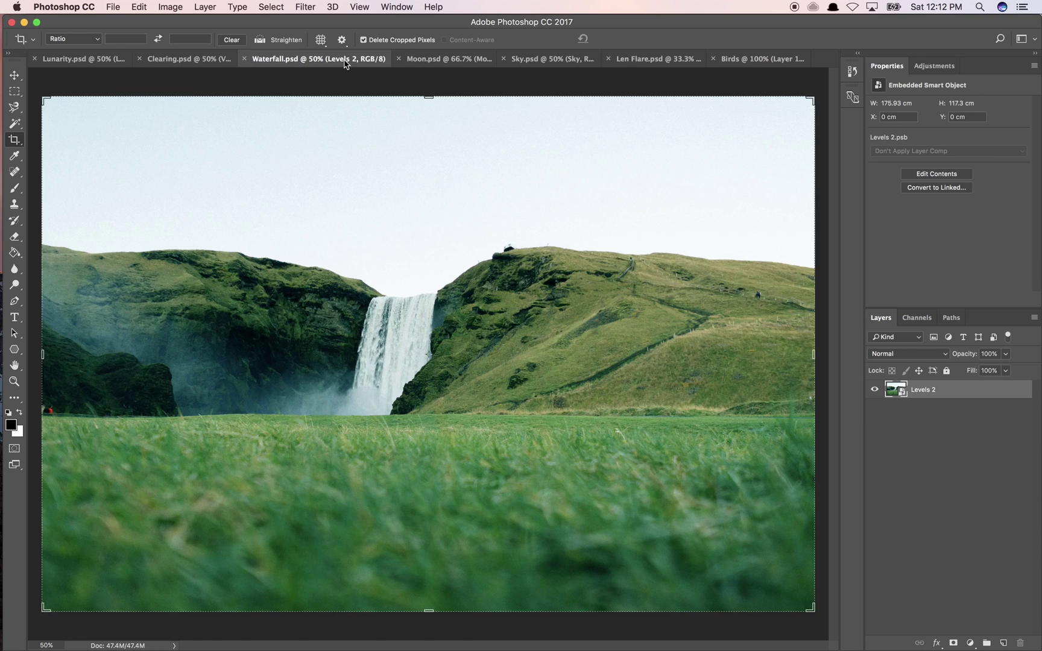
key("v")
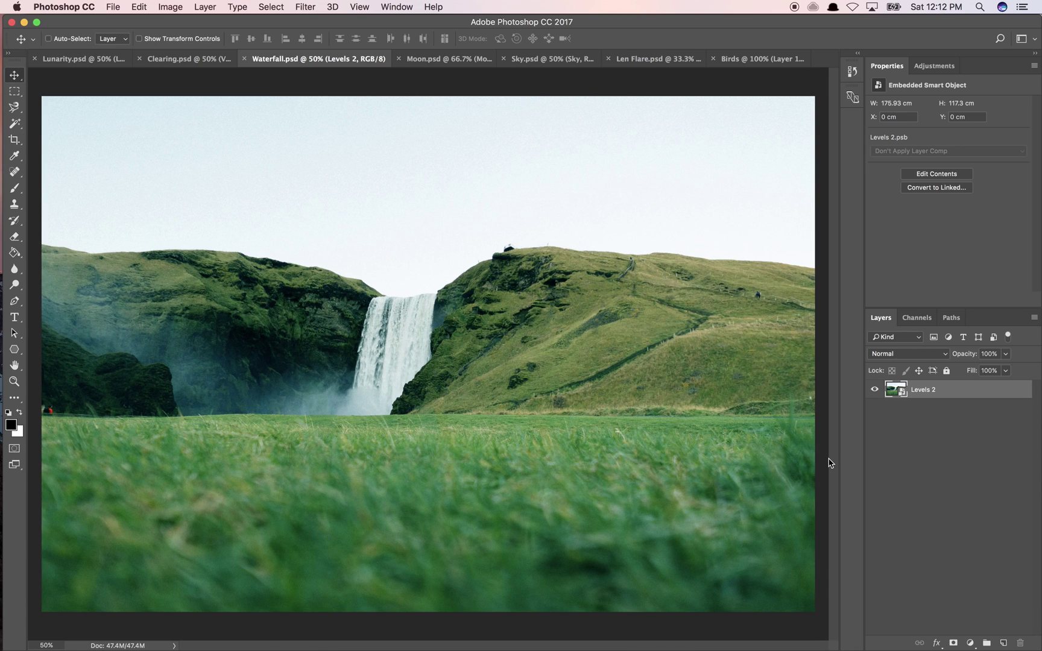
double_click(925, 390)
type("Waterfall")
key("Return")
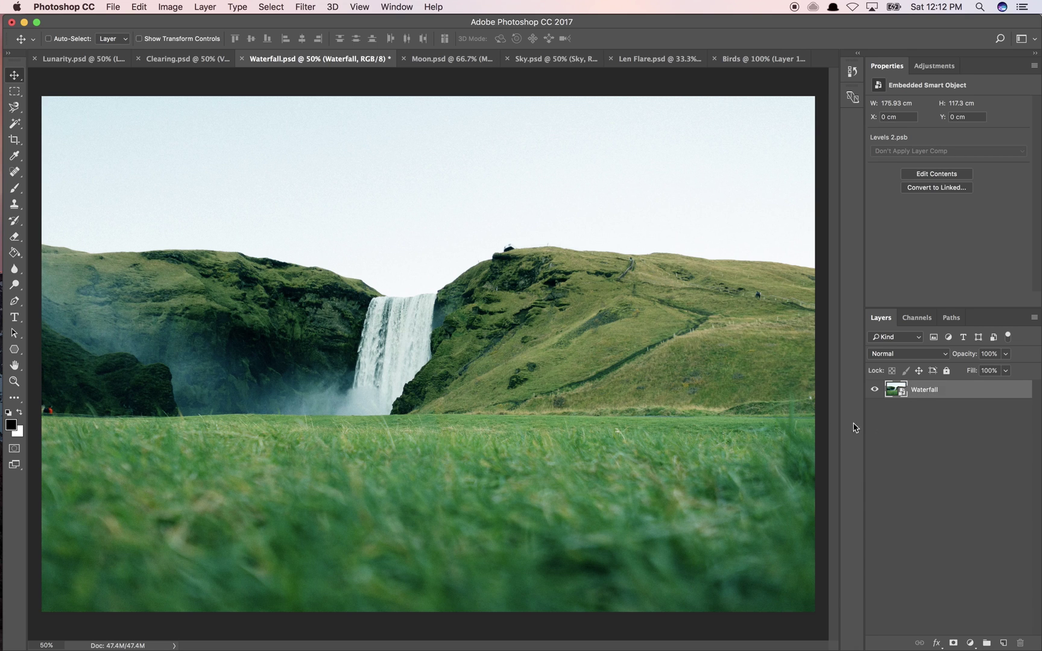
- Place the Waterfall layer in Clearing.psd, scaled to 72.33% across the lower half, and edit its contents
left_click_drag(527, 402, 429, 432)
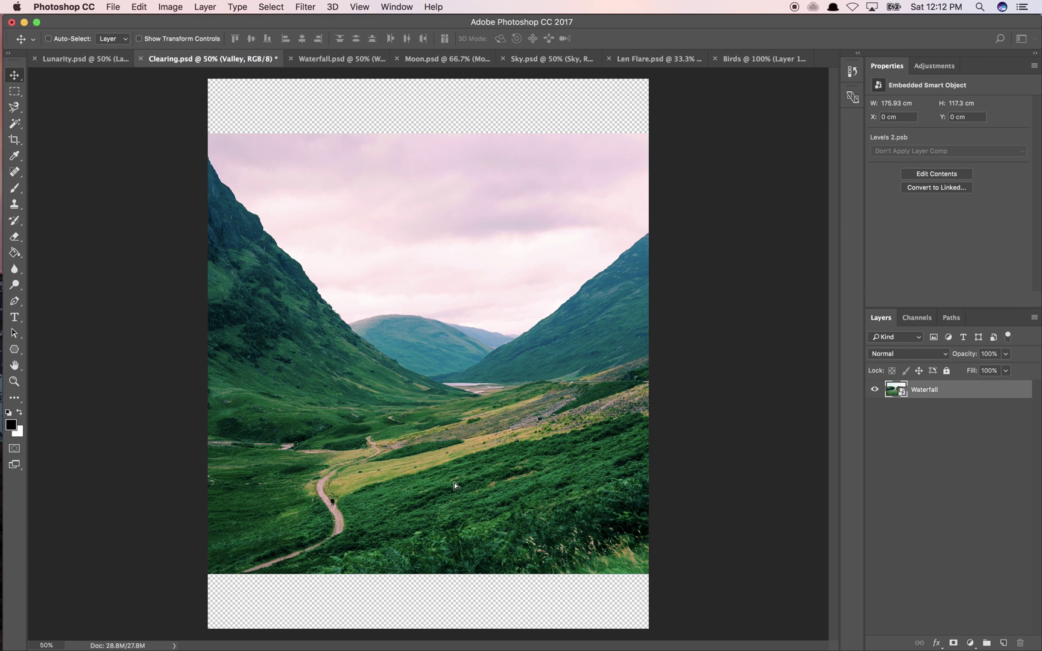
left_click_drag(453, 483, 454, 482)
left_click_drag(487, 399, 444, 456)
key("ctrl+t")
left_click_drag(777, 250, 575, 416)
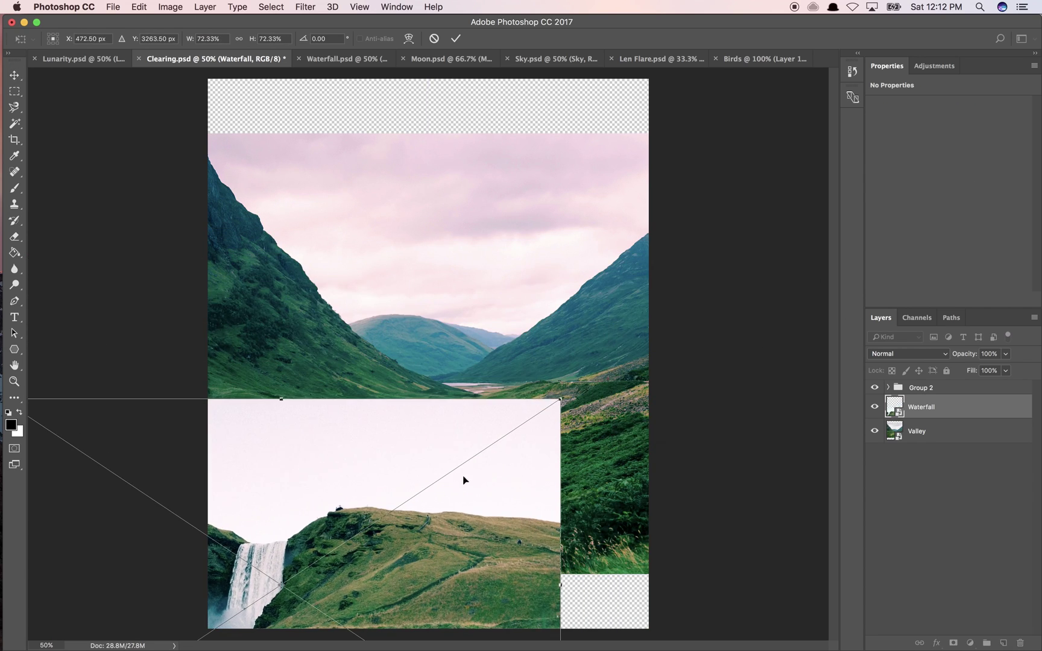
left_click_drag(463, 479, 524, 469)
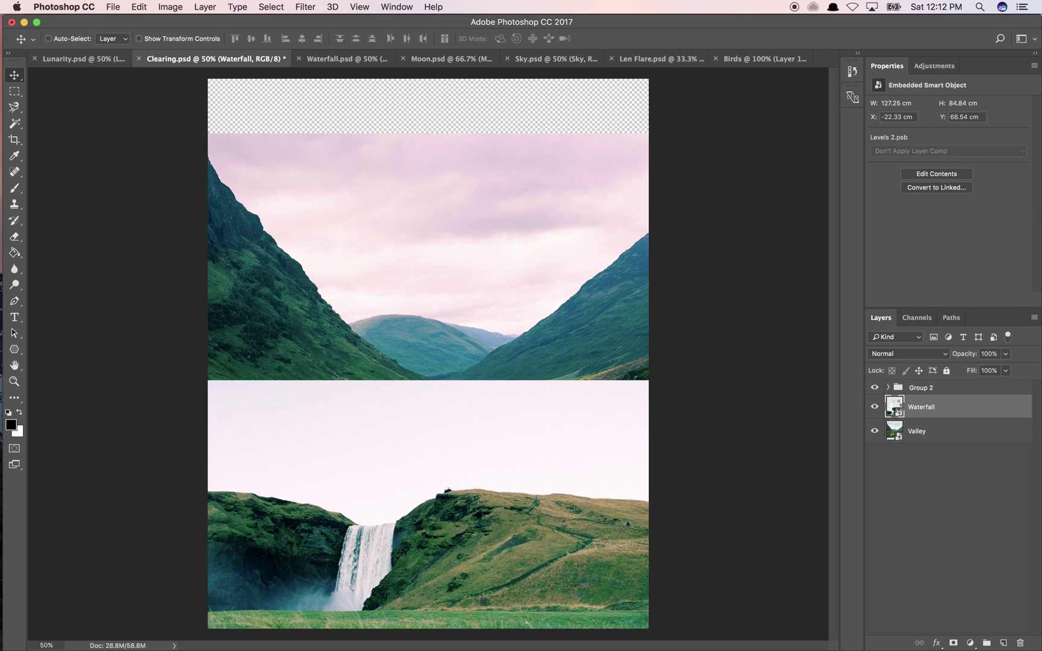
double_click(895, 406)
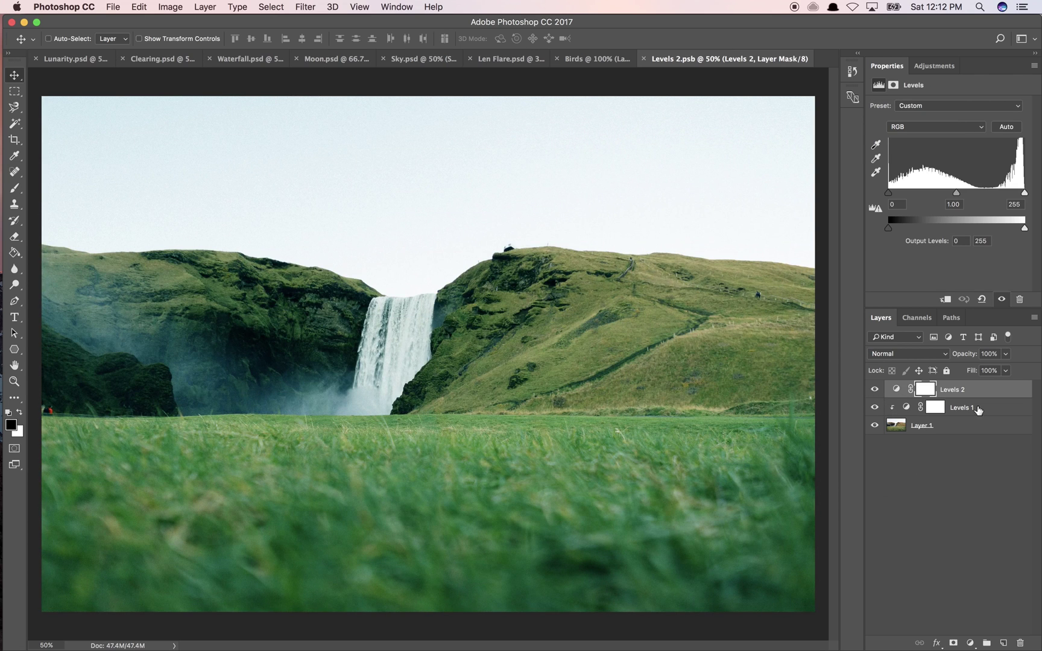
- Combine the three layers into a single smart object
left_click(939, 428)
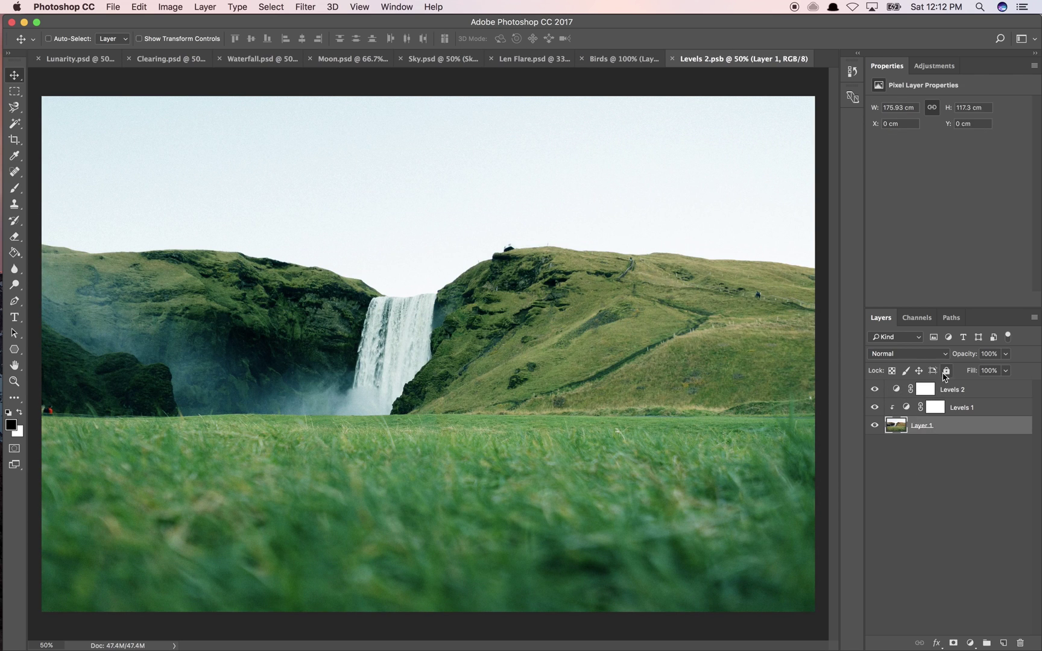
left_click(932, 388, "shift")
right_click(932, 387)
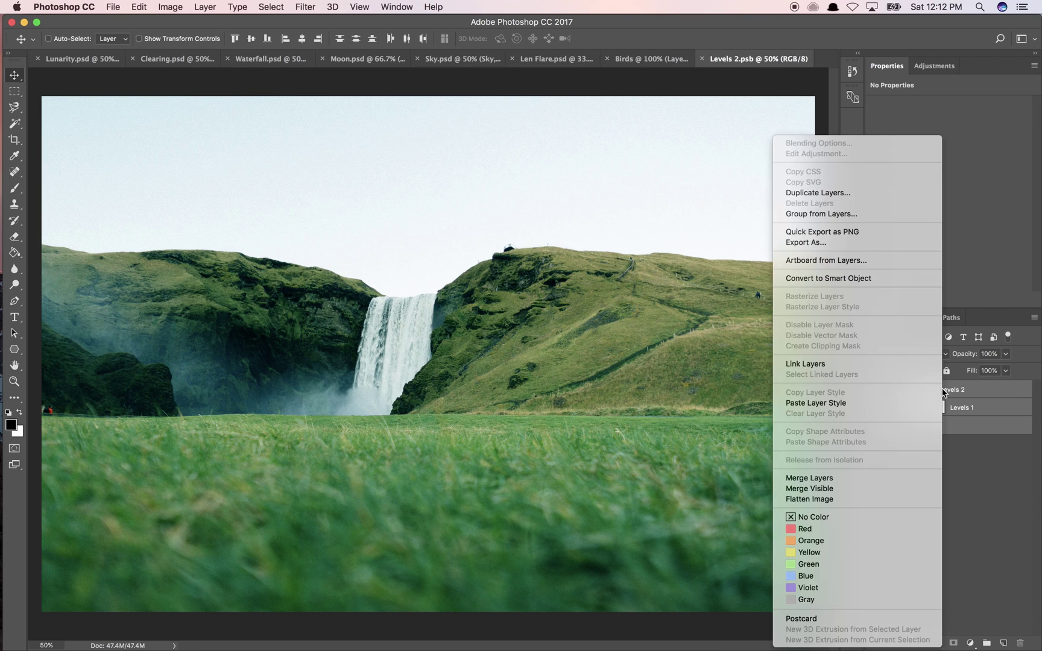
left_click(868, 279)
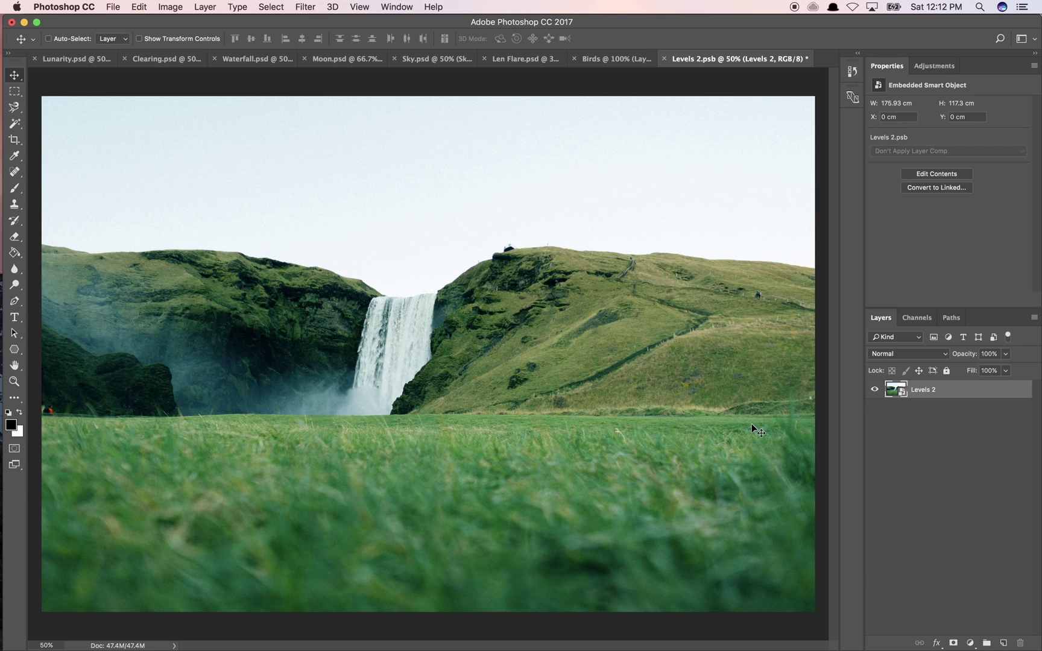
- Select the sky above the hills with the Magic Wand, zoomed to 100% on the waterfall
key("w")
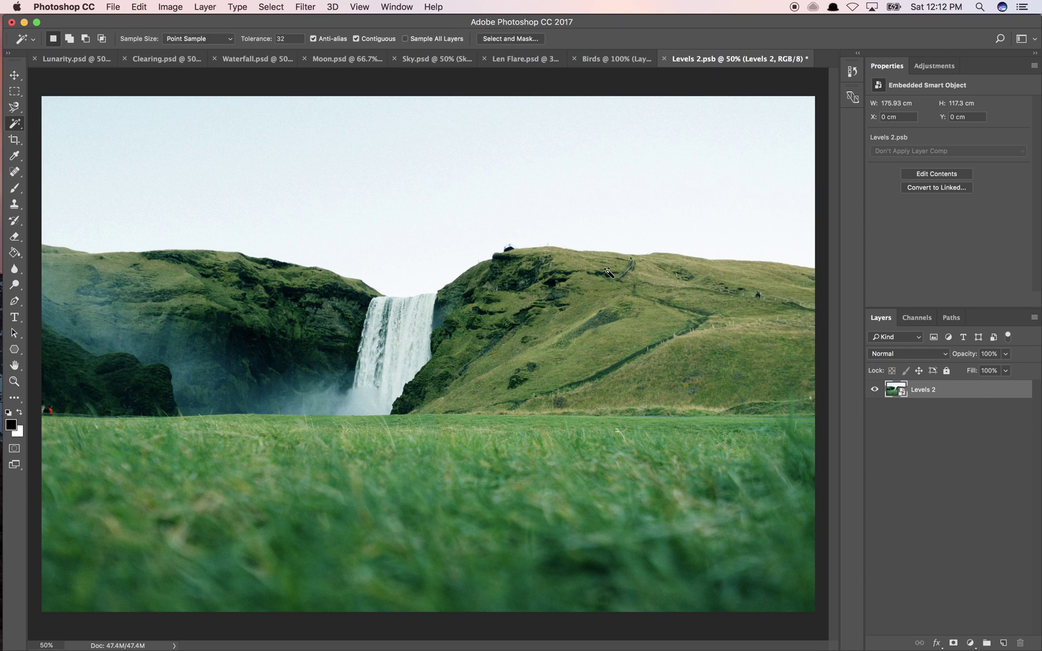
left_click(506, 177)
key("super+equal")
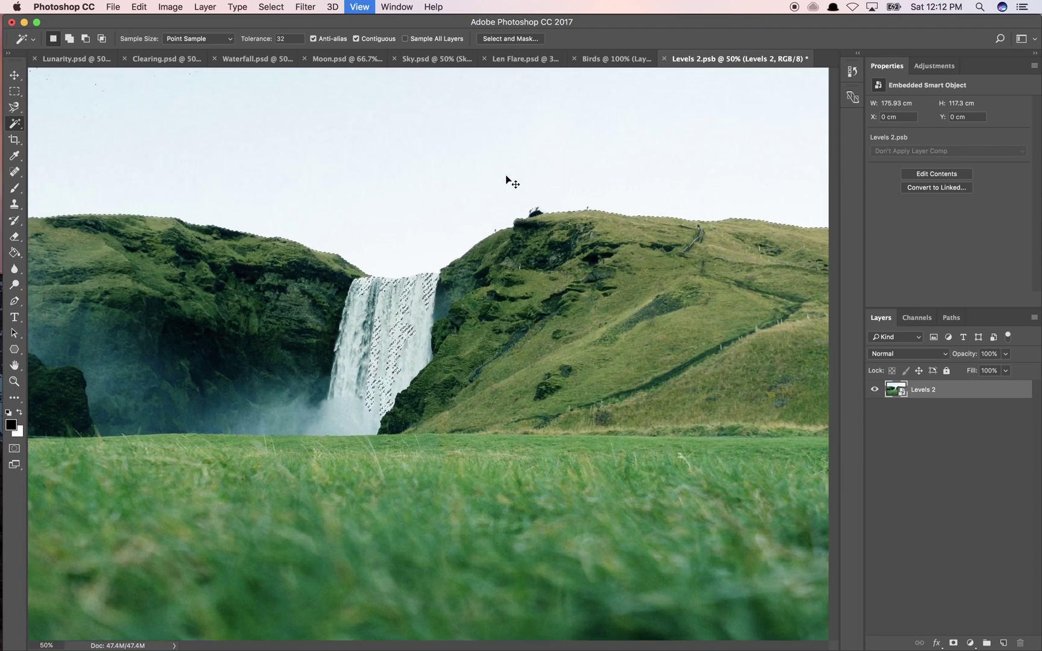
key("super+equal")
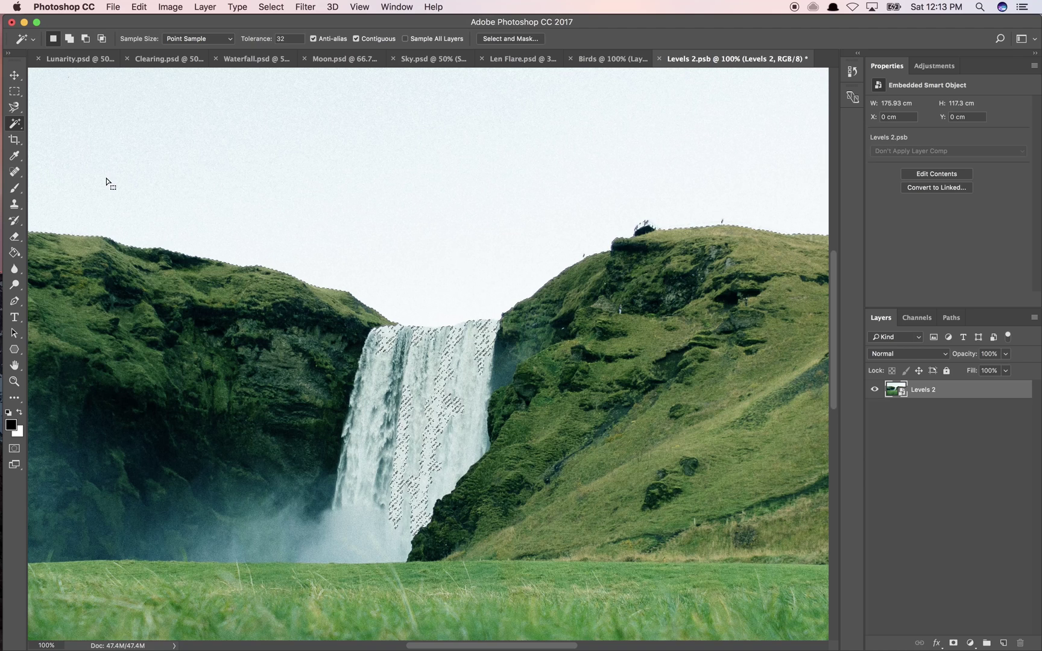
- Subtract the waterfall from the sky selection with the Magnetic Lasso and add a layer mask
left_click(15, 109)
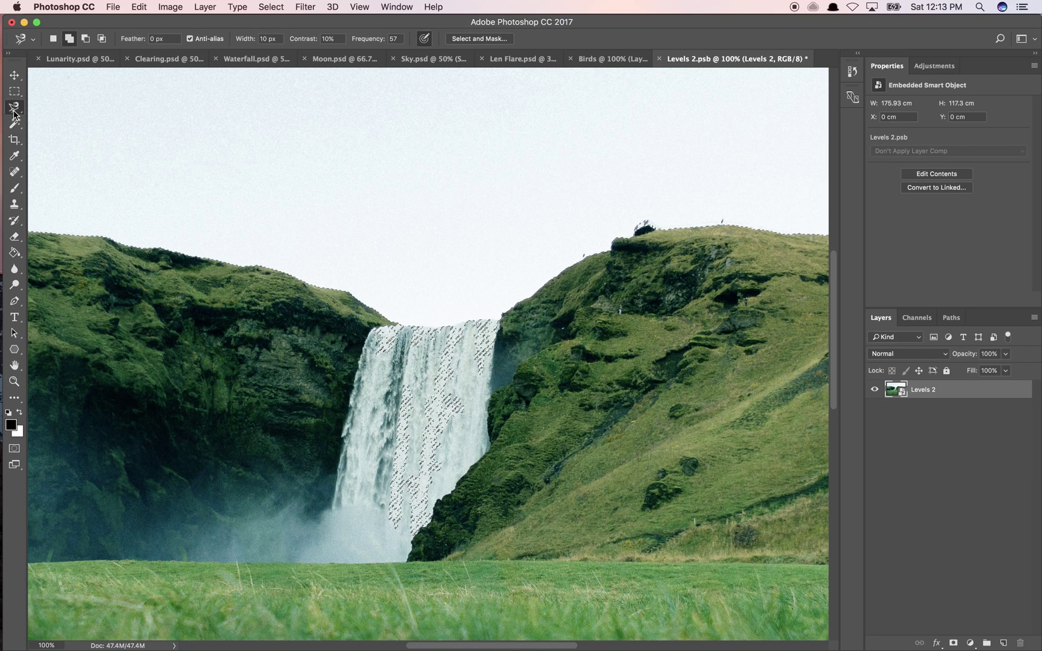
right_click(15, 109)
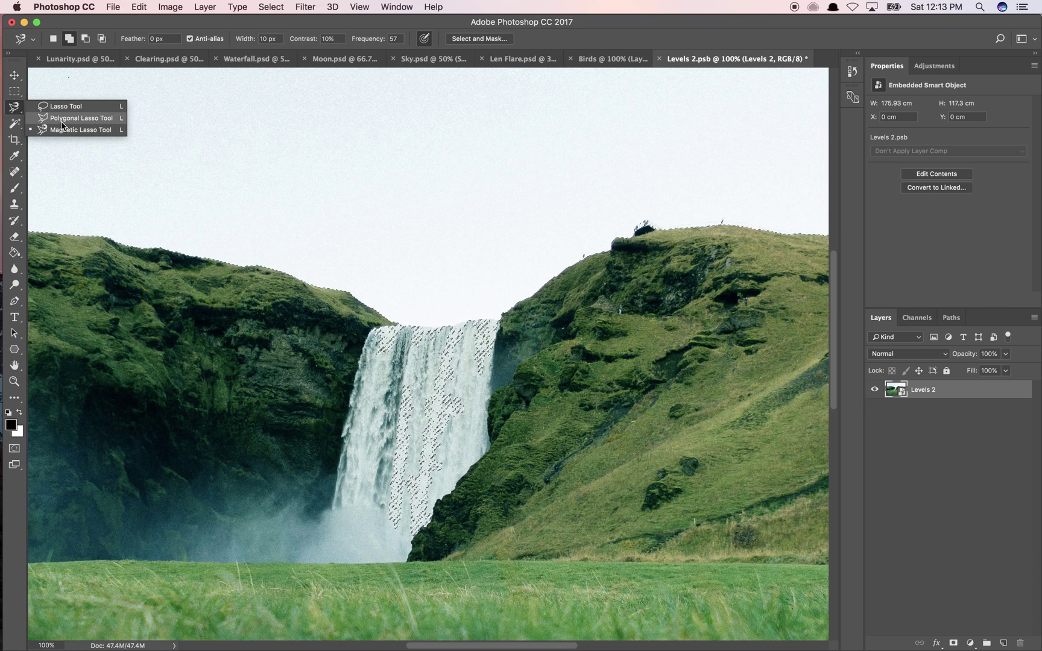
left_click(61, 130)
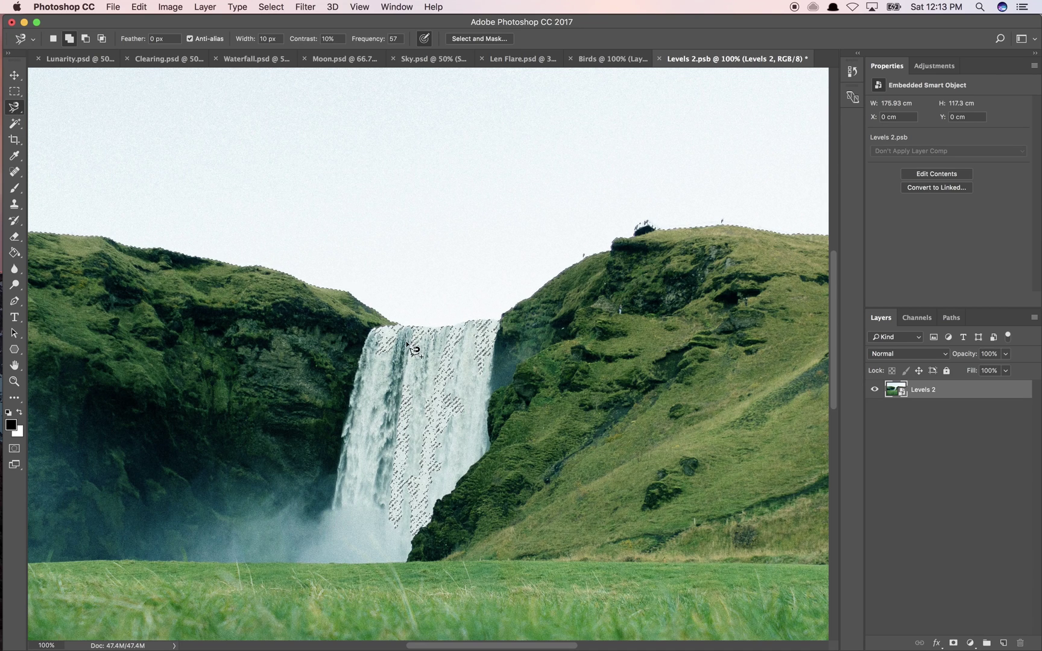
left_click(87, 41)
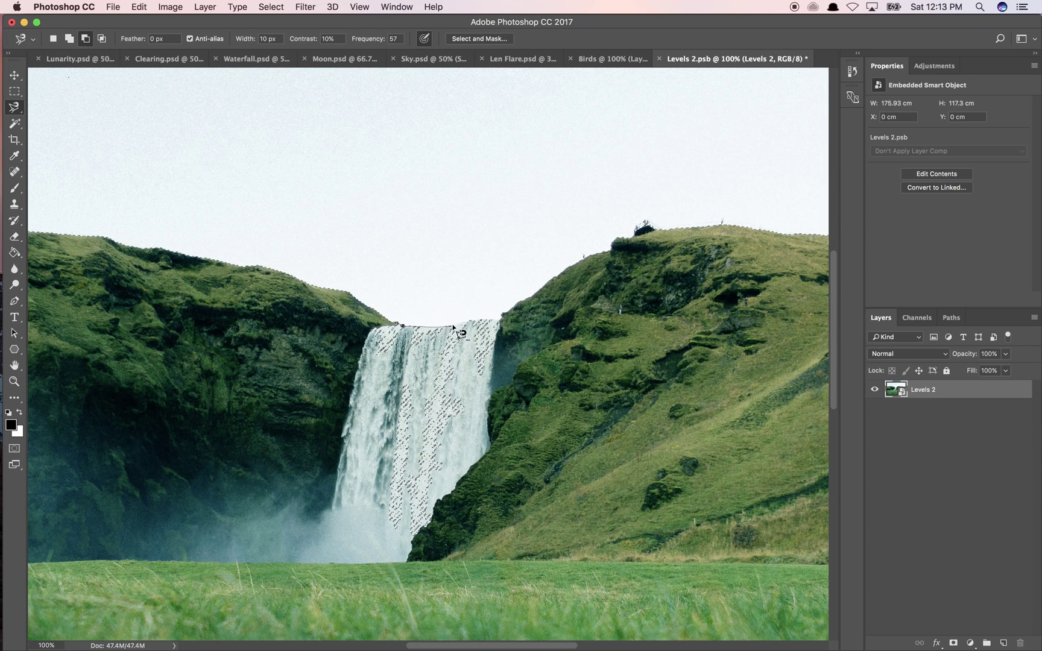
mouse_move(523, 328)
left_mouse_down()
mouse_move(568, 419)
mouse_move(568, 507)
mouse_move(319, 609)
mouse_move(199, 536)
mouse_move(214, 371)
left_mouse_up()
double_click(207, 365)
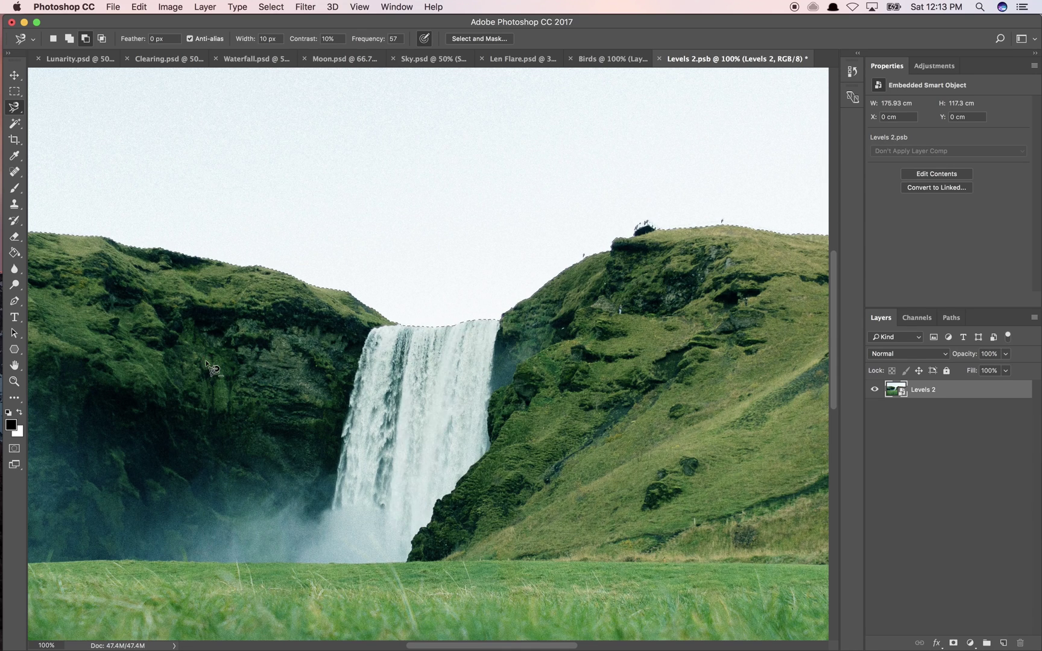
left_click(953, 644)
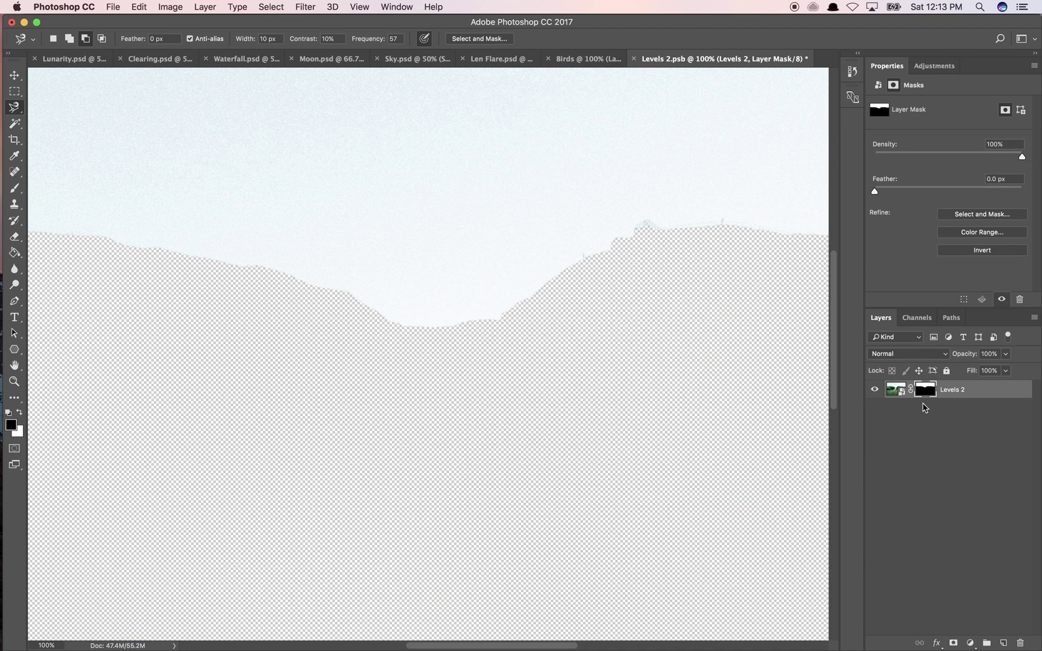
- Invert the Levels 2 mask to show the landscape instead of the sky, and save
key("super+minus")
key("super+minus")
key("super+plus")
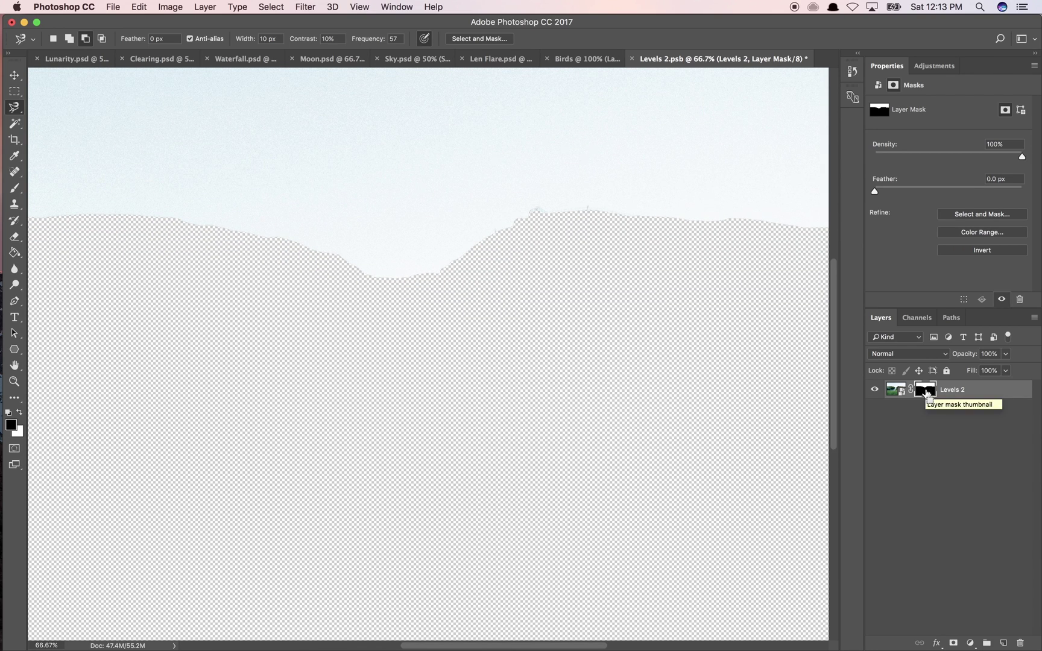
key("super+i")
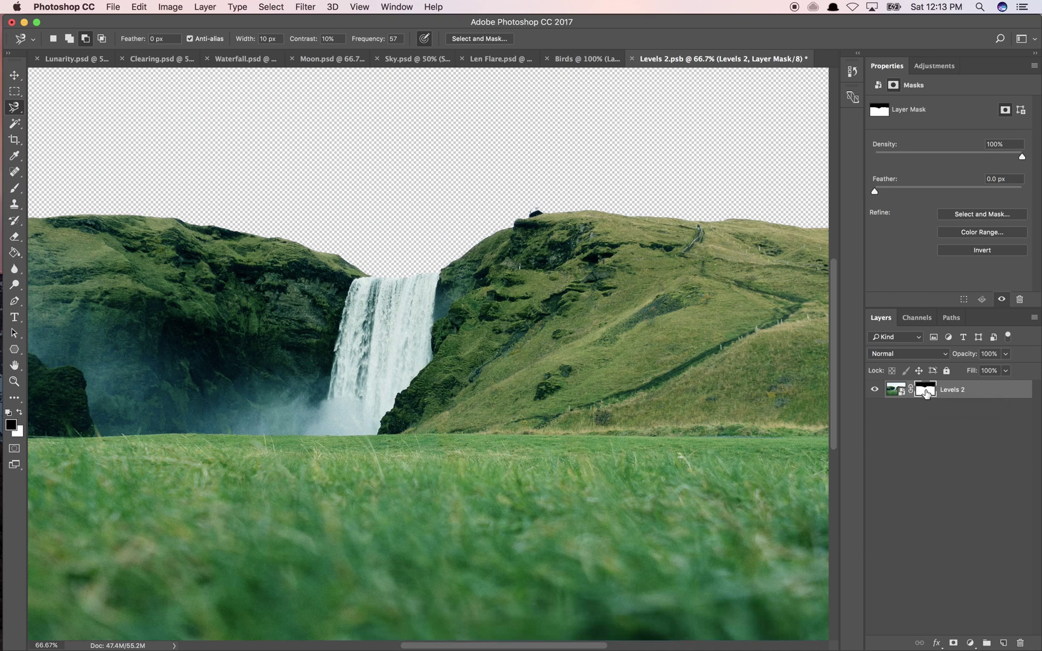
key("super+minus")
key("super+minus")
key("super+minus")
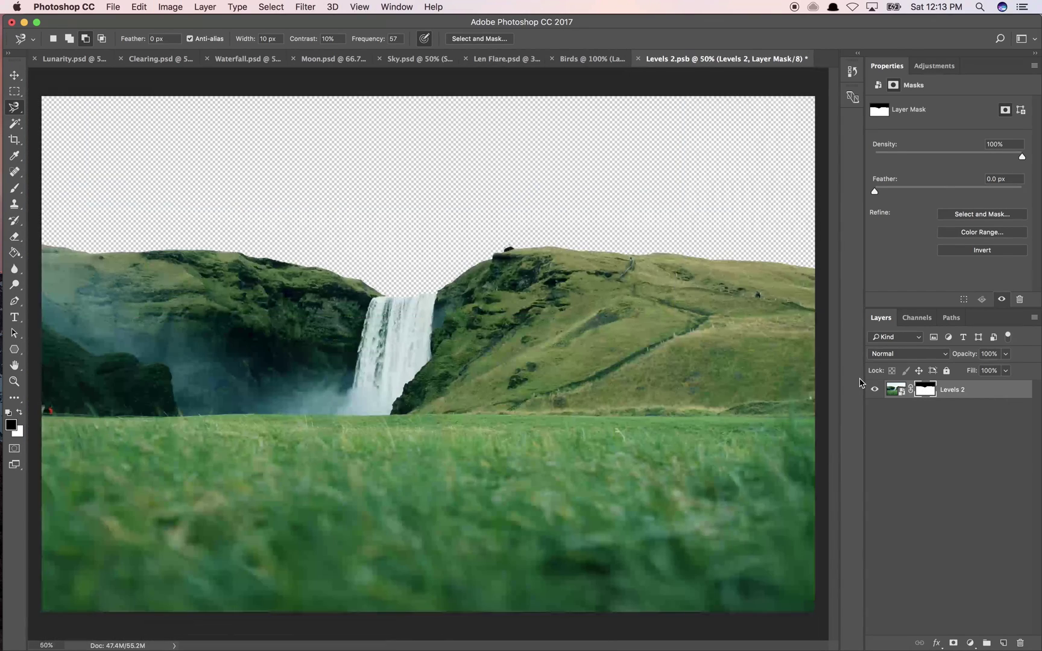
key("super+plus")
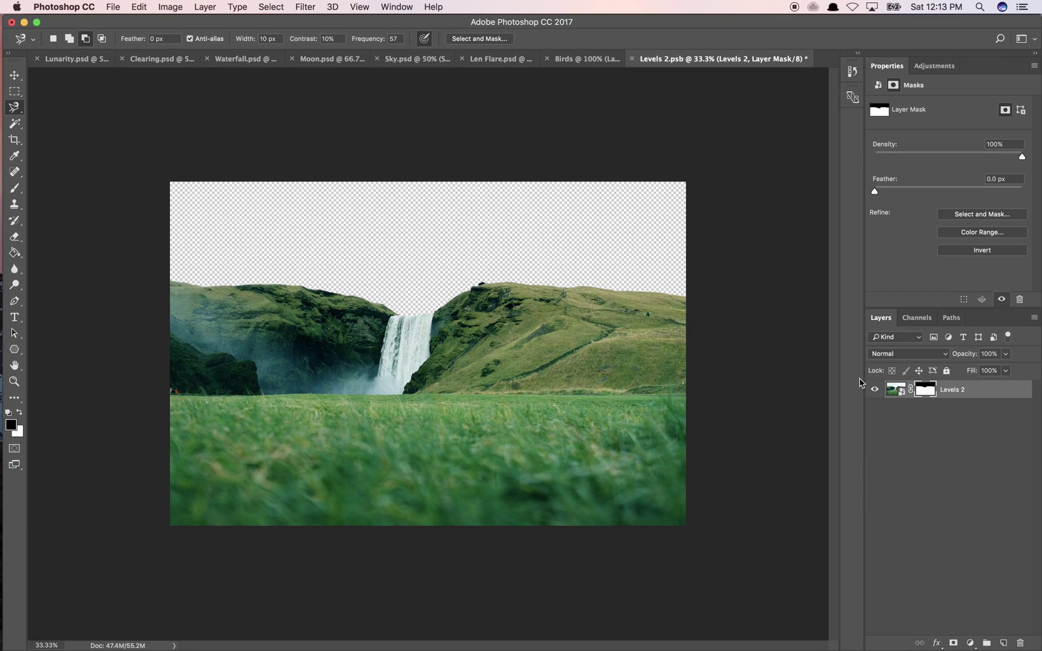
key("super+s")
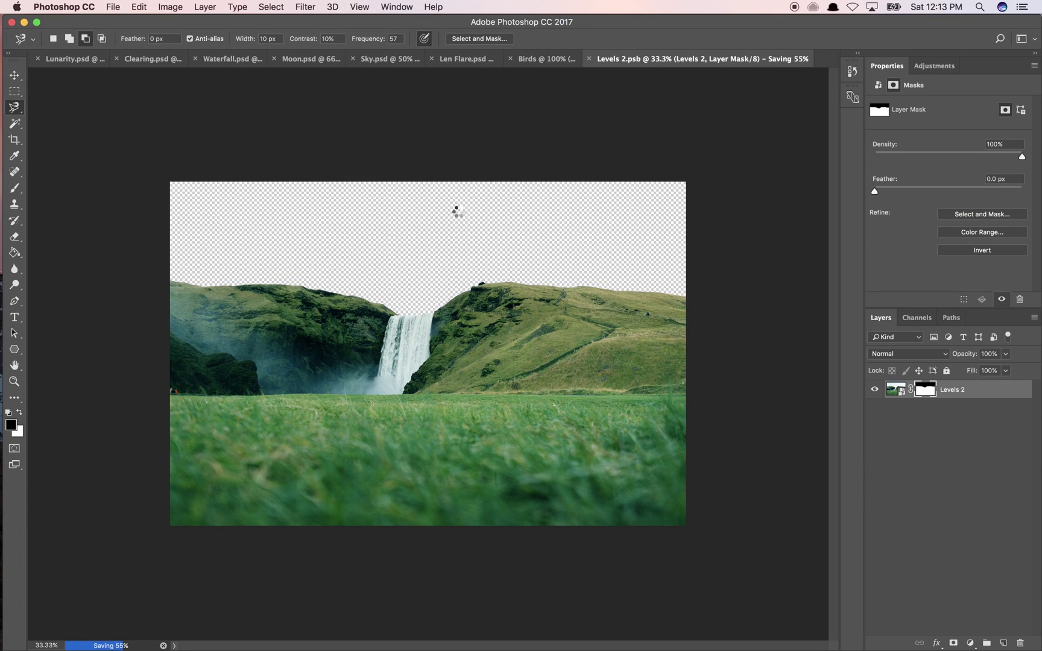
- Raise the Waterfall layer in Clearing.psd slightly, to Y 64.06 cm
left_click(157, 60)
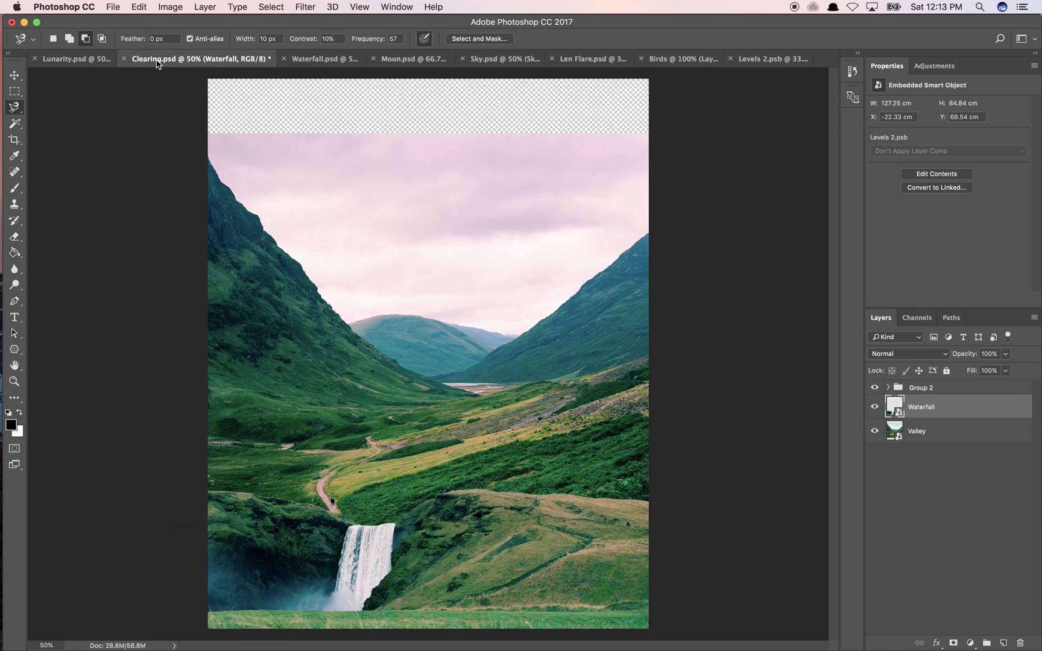
key("v")
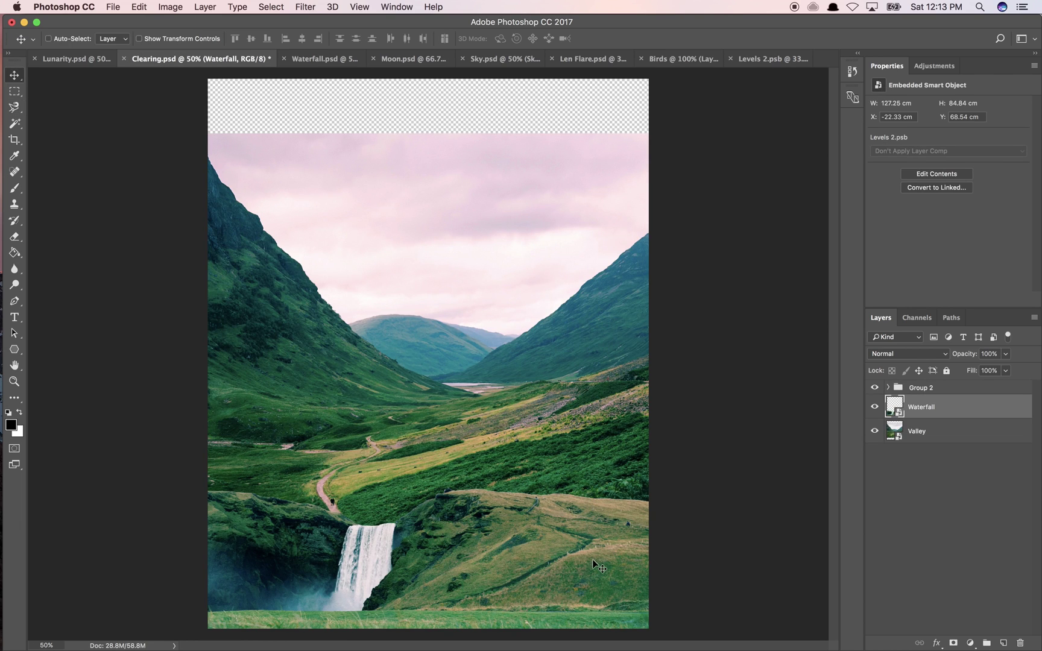
left_click_drag(587, 550, 588, 540)
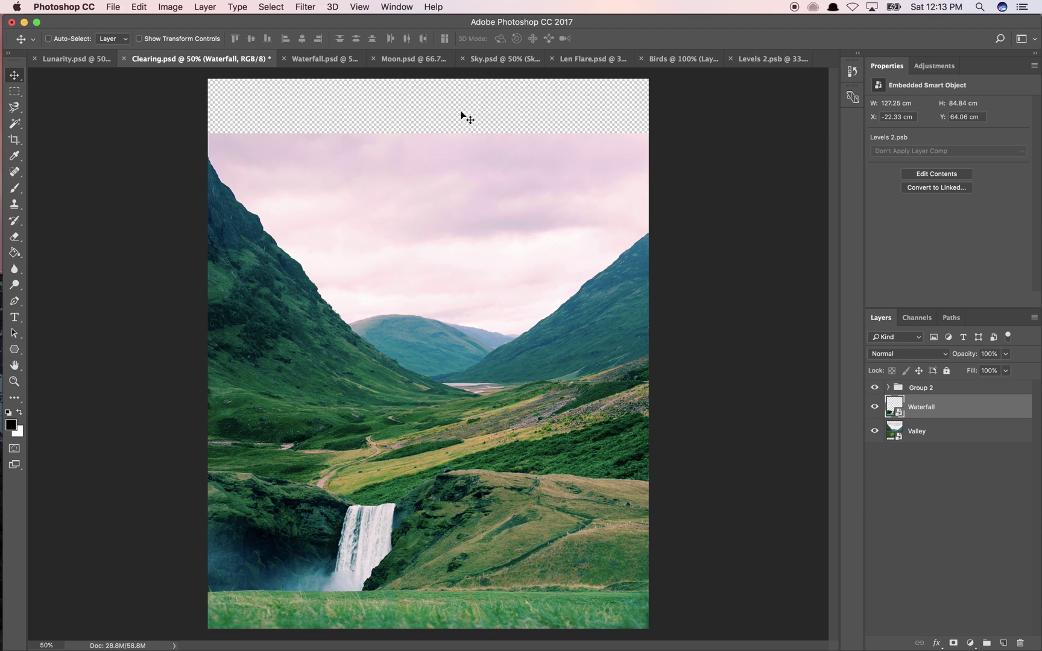
- Bring the Sky layer from Sky.psd into Clearing.psd and place it below Valley
left_click(495, 60)
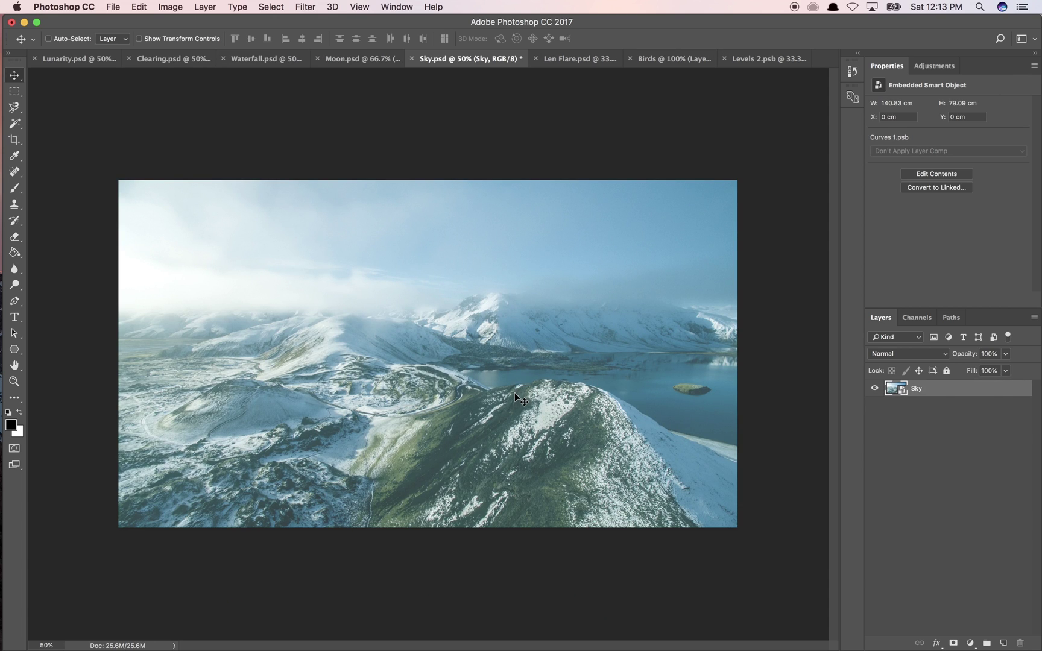
left_click_drag(514, 393, 170, 62)
left_click_drag(441, 500, 441, 499)
left_click_drag(932, 412, 935, 513)
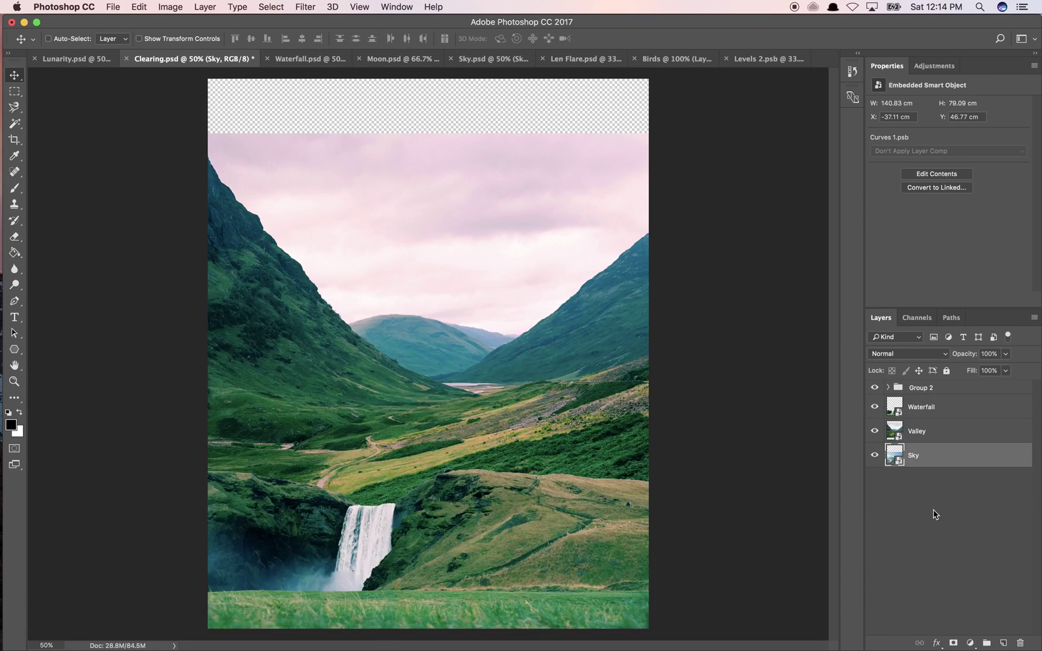
- Flip the Sky layer vertically, move it up to fill the top strip, then select Valley
left_click(139, 6)
mouse_move(246, 286)
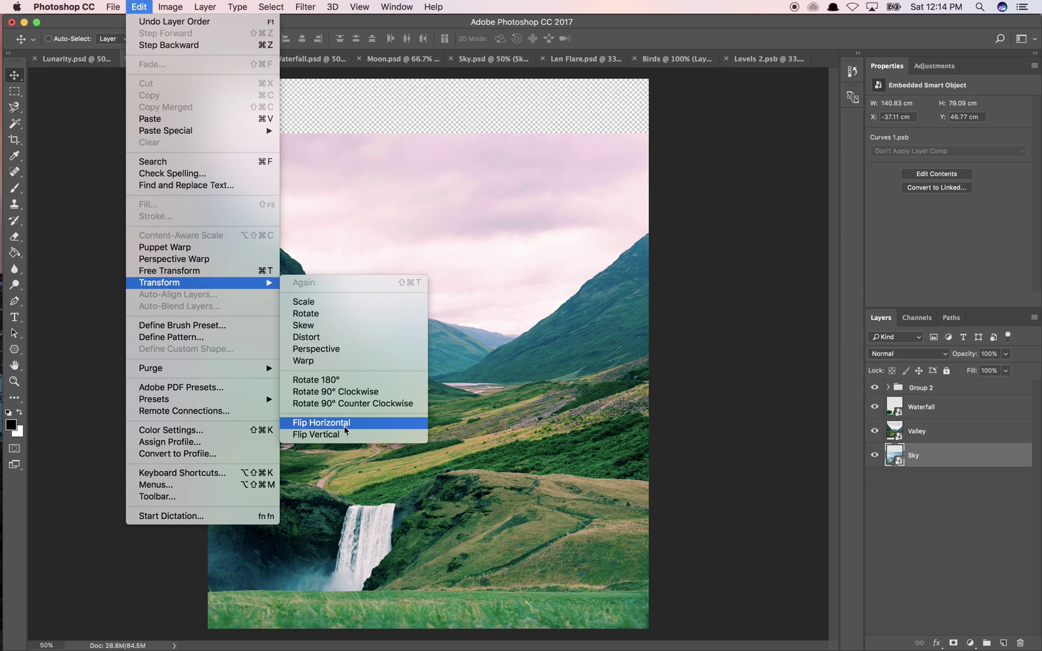
left_click(305, 434)
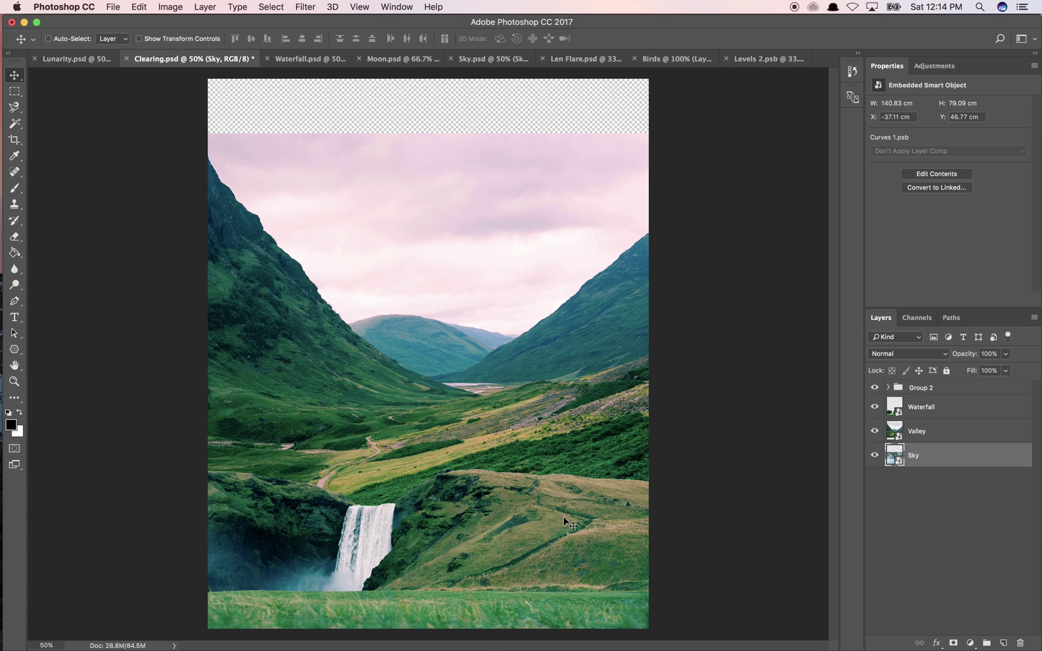
left_click_drag(563, 515, 558, 314)
left_click(928, 410)
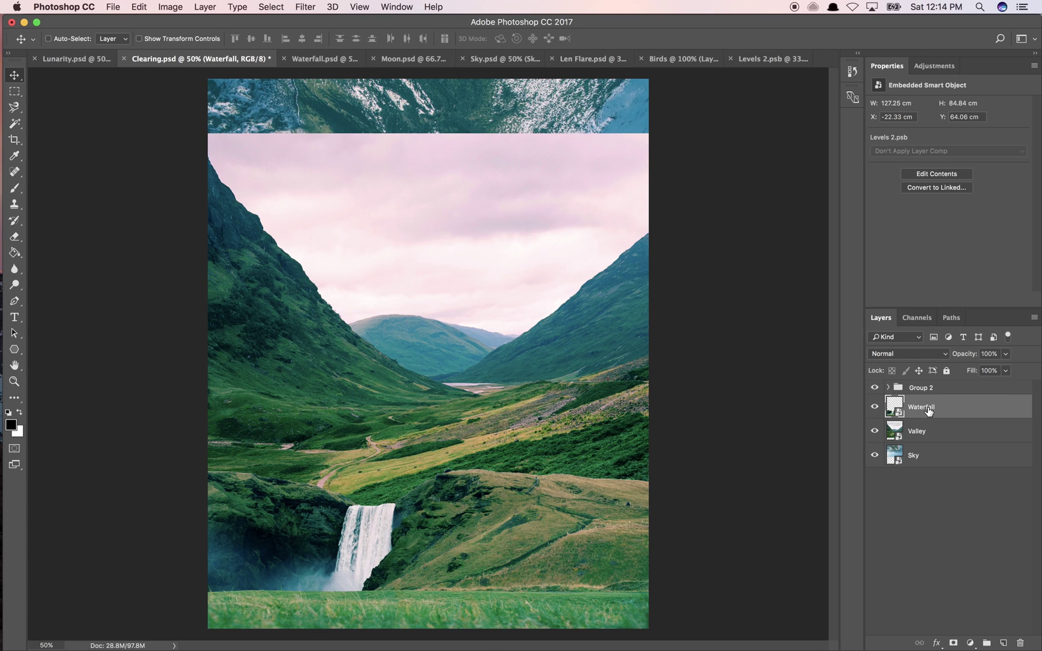
left_click(925, 436)
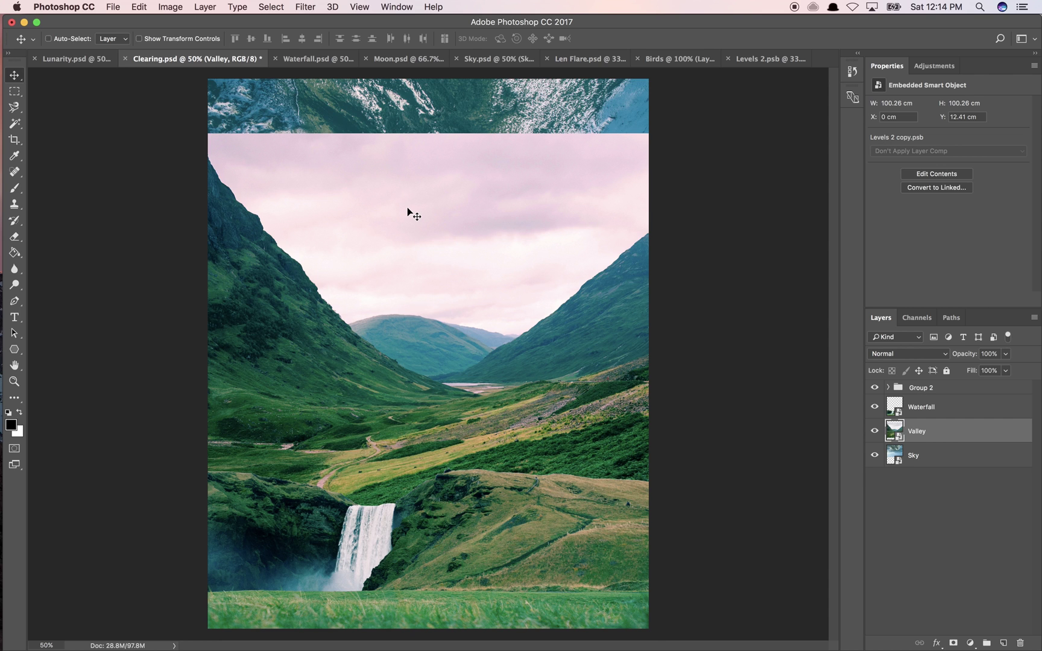
key("super+plus")
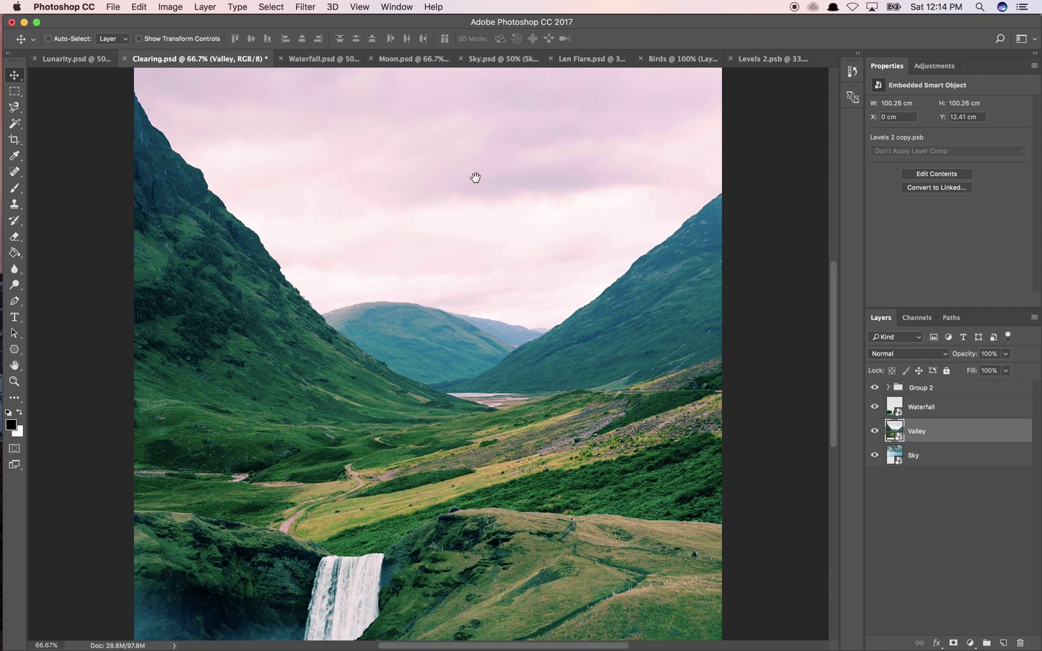
- Select the Valley layer's pink sky with the Magic Wand
left_click_drag(475, 177, 481, 235)
key("w")
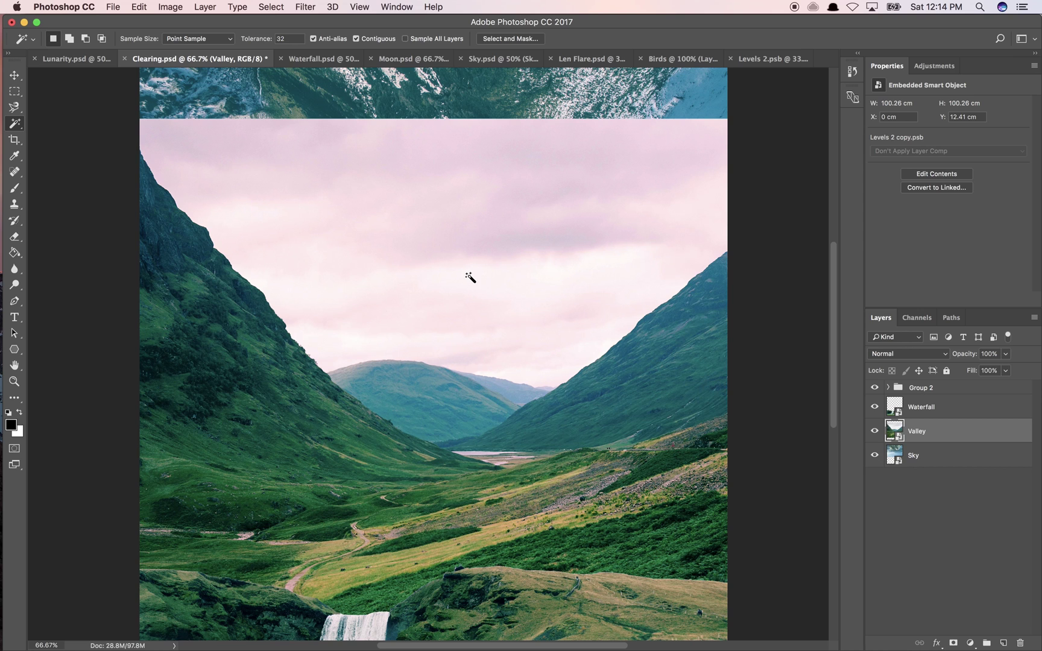
left_click(469, 277)
left_click(479, 208, "shift")
key("super+h")
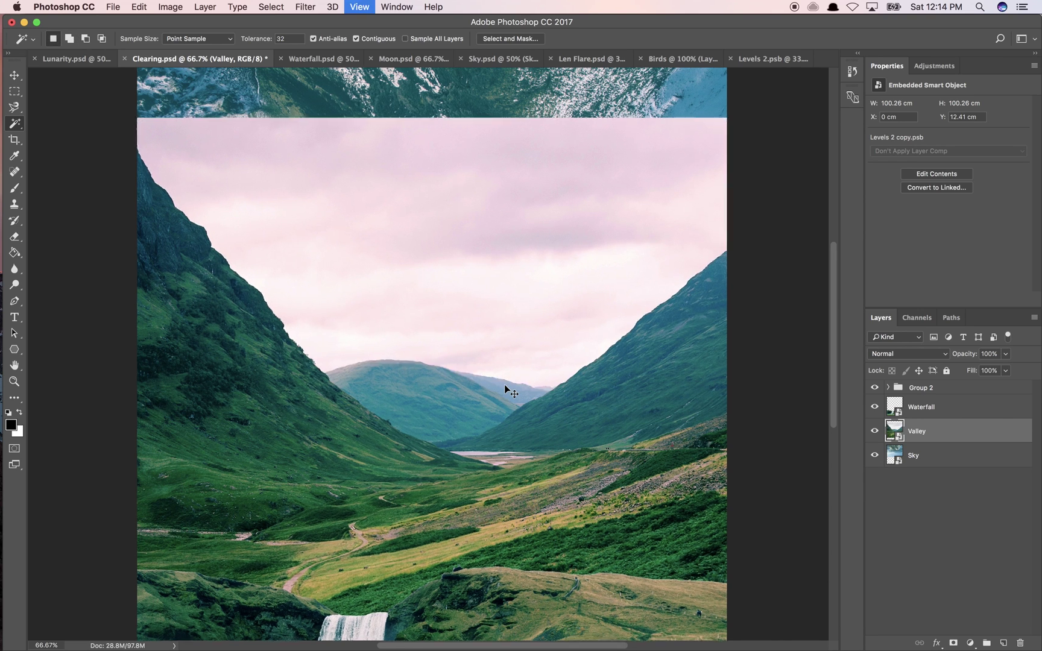
- Add the distant hill to the sky selection with the Magnetic Lasso
key("super+equal")
key("super+equal")
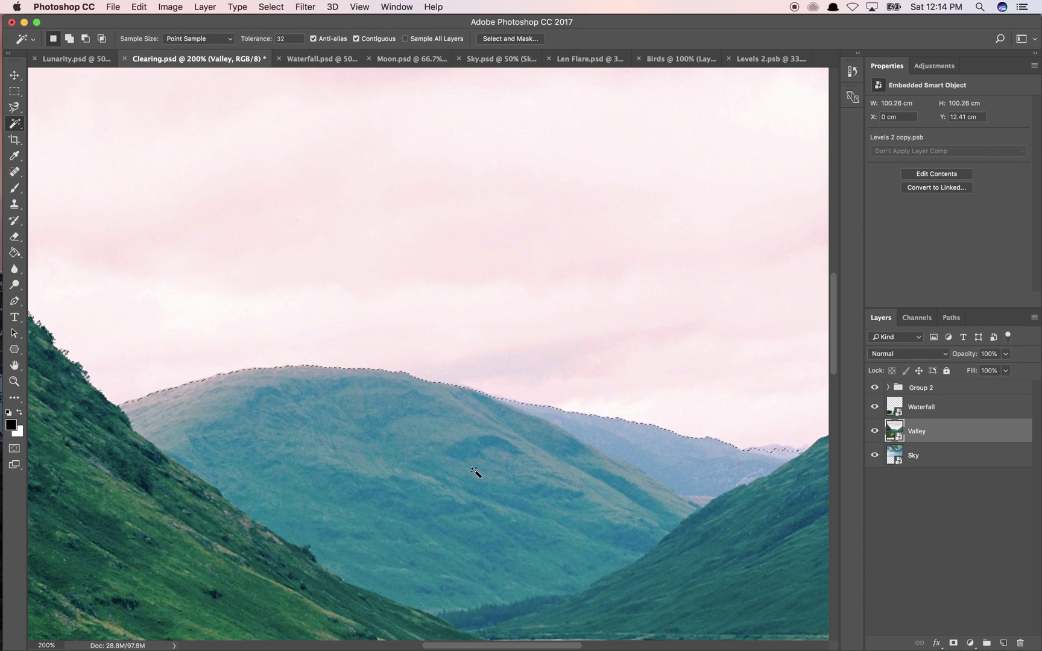
mouse_move(15, 107)
left_mouse_down()
mouse_move(44, 132)
mouse_move(54, 118)
mouse_move(18, 110)
mouse_move(51, 132)
left_mouse_up()
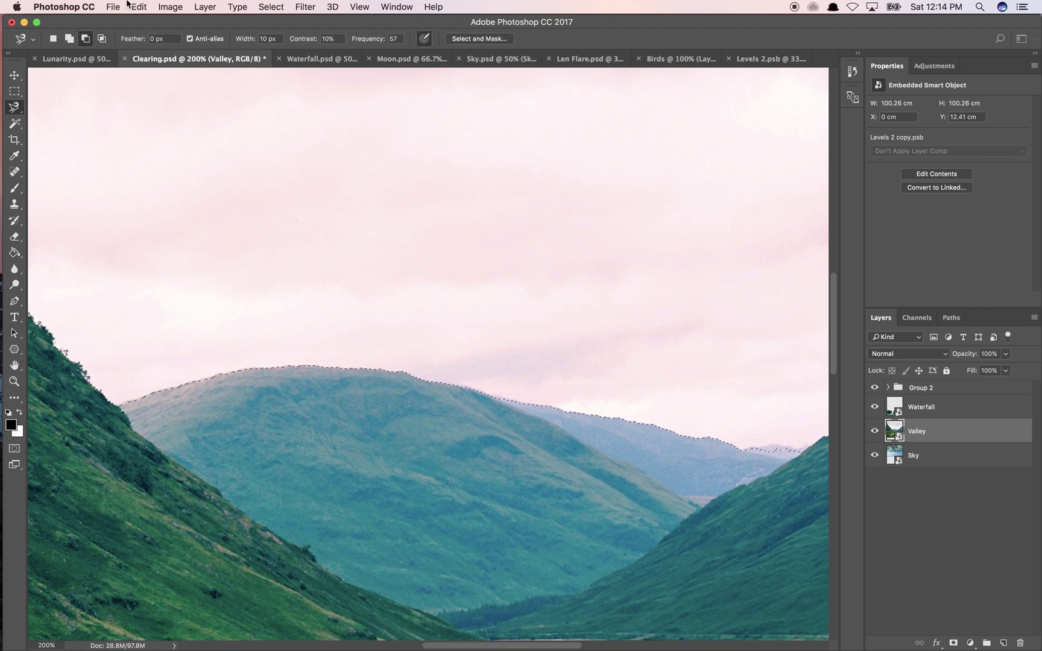
left_click(70, 39)
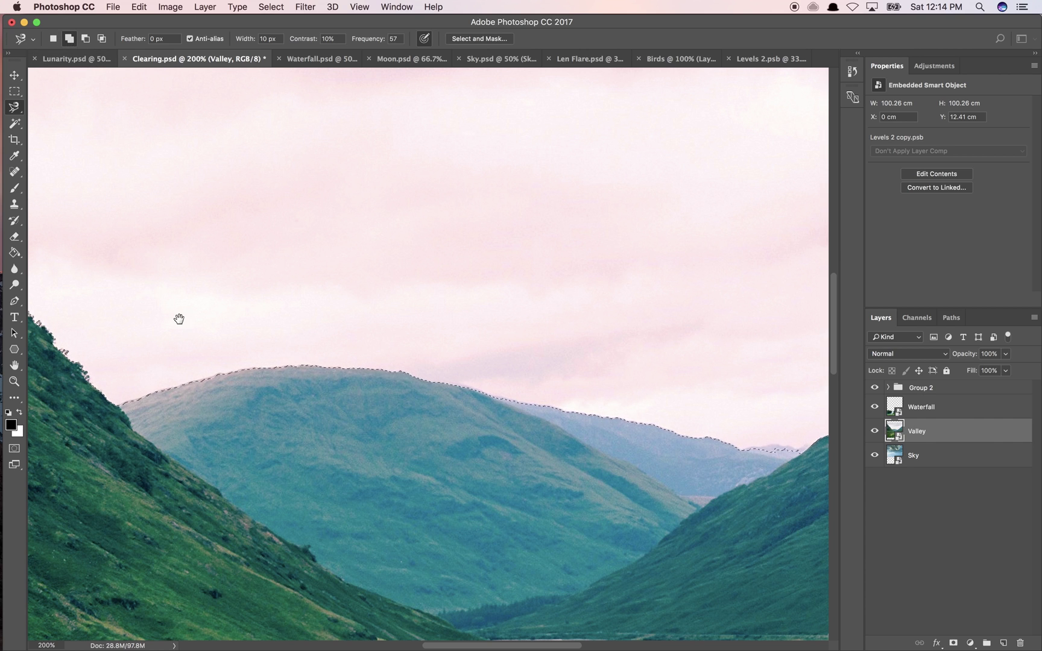
left_click_drag(179, 318, 175, 221)
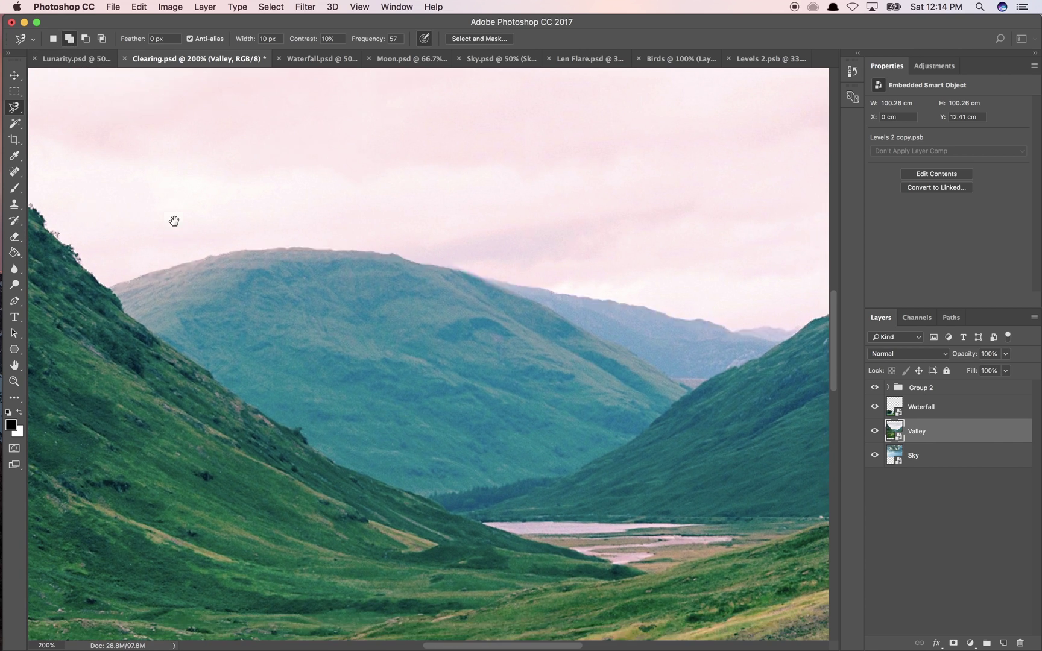
left_click(109, 287)
key("BackSpace")
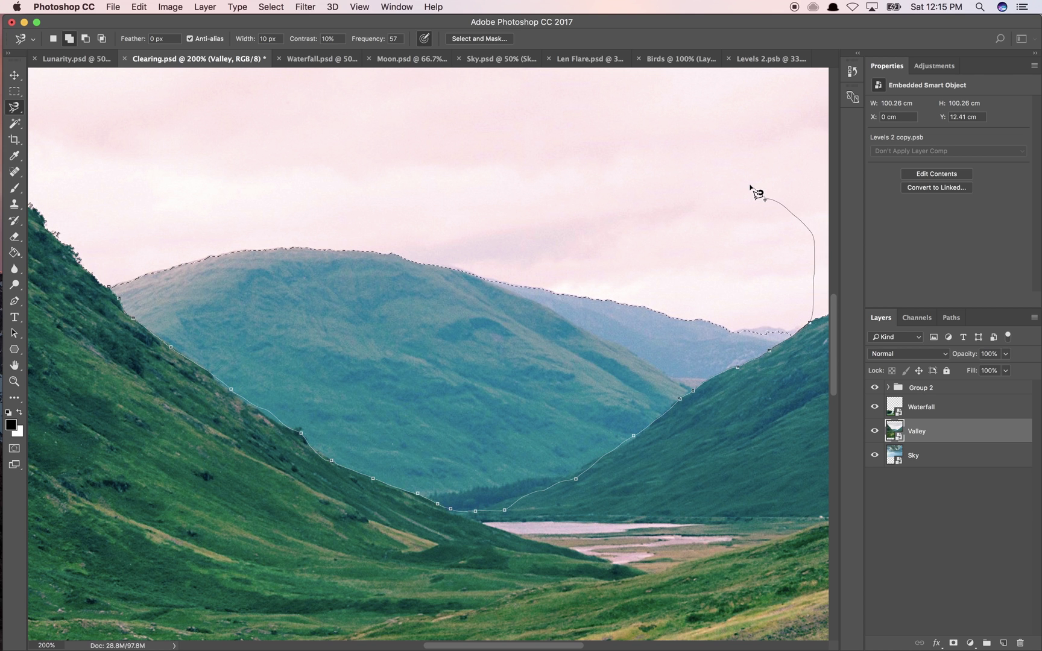
left_click(186, 142)
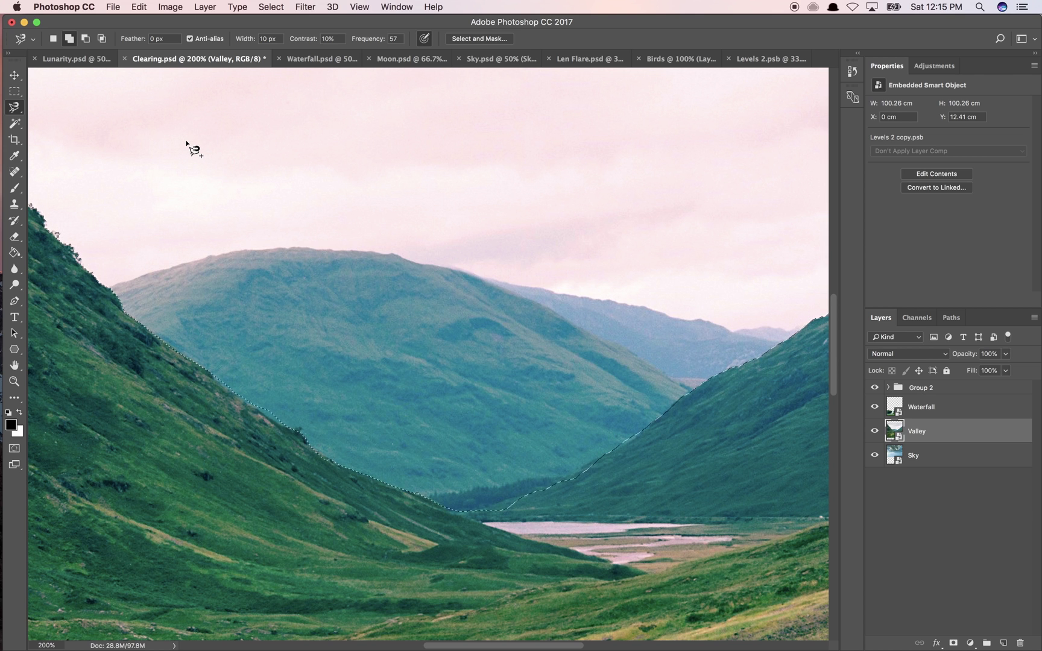
- Mask the Valley layer from the selection and invert it to reveal the flipped mountains
key("super+minus")
key("super+minus")
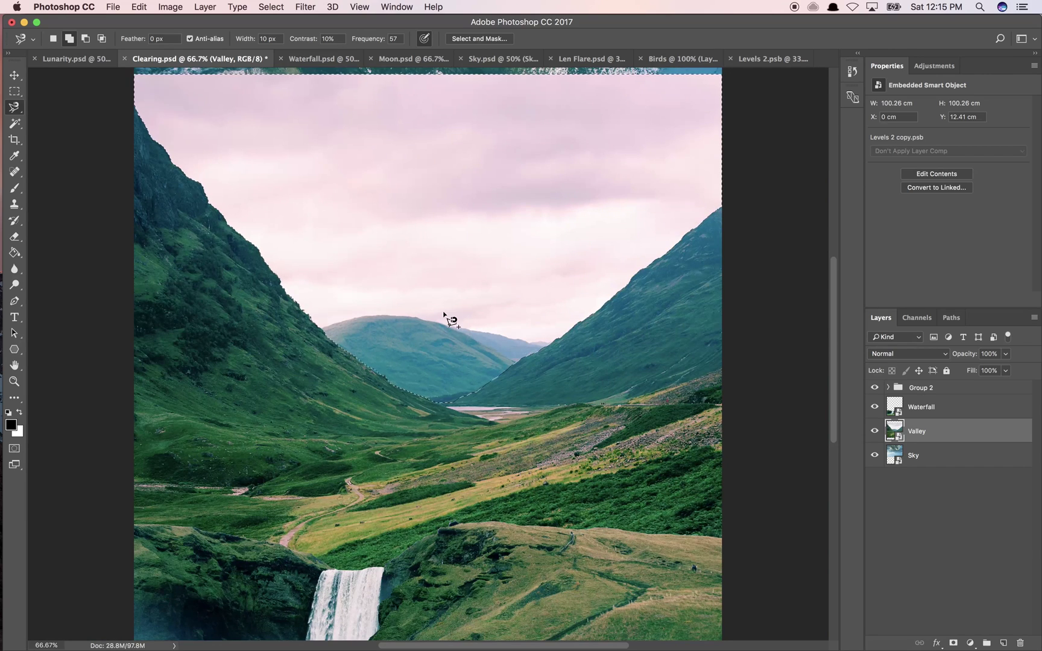
left_click(953, 642)
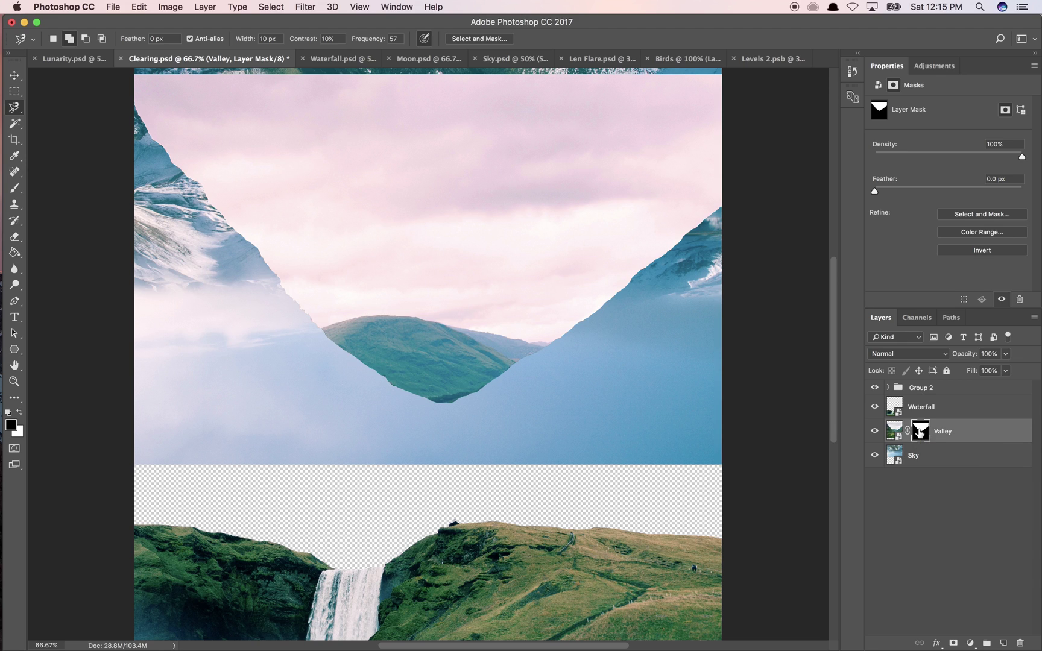
key("super+i")
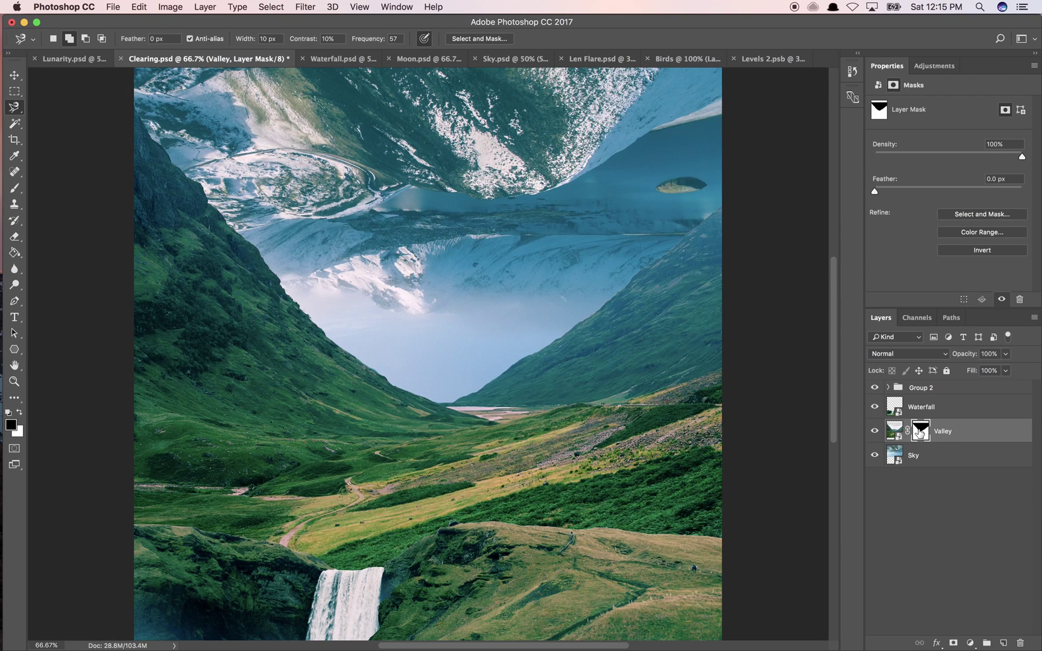
key("super+minus")
key("super+minus")
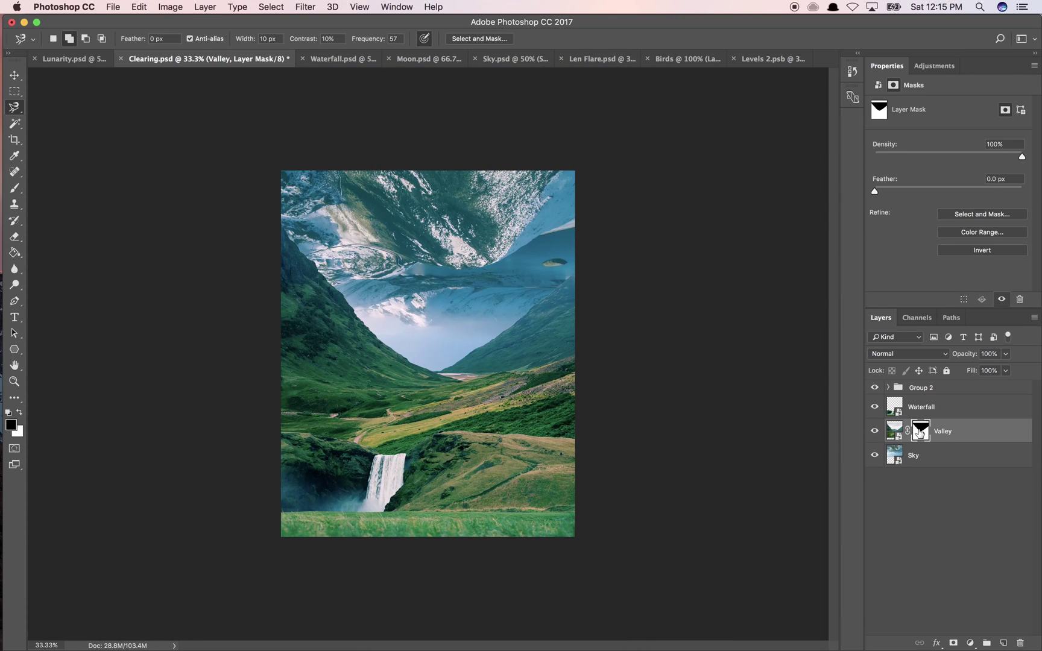
key("super+plus")
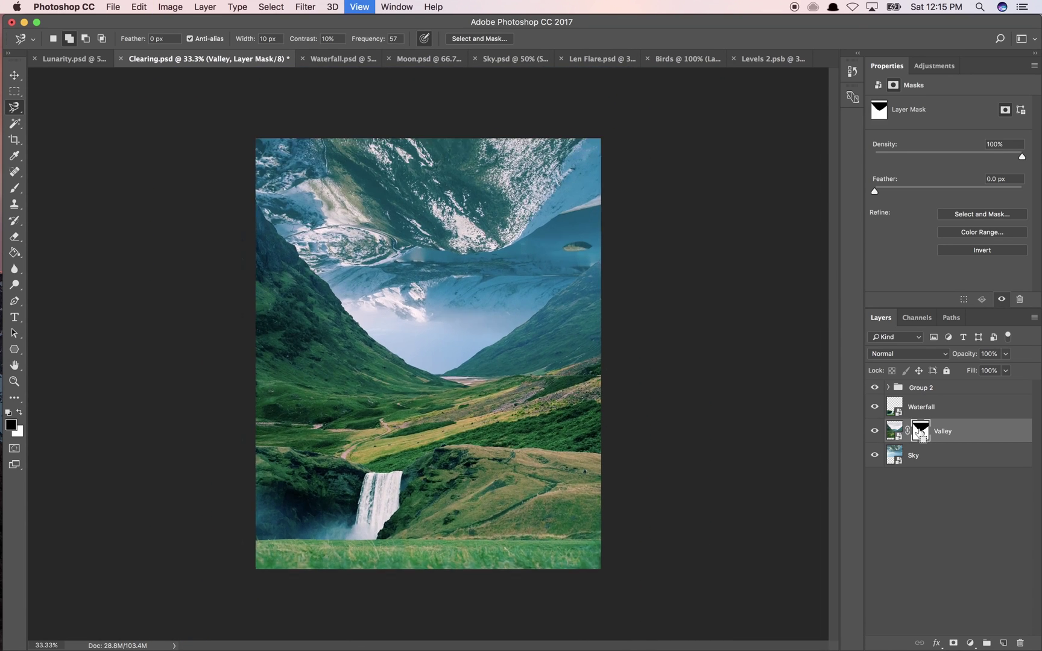
left_click(415, 59)
- Mask out the moon's black background using a Magic Wand selection and an inverted mask
key("w")
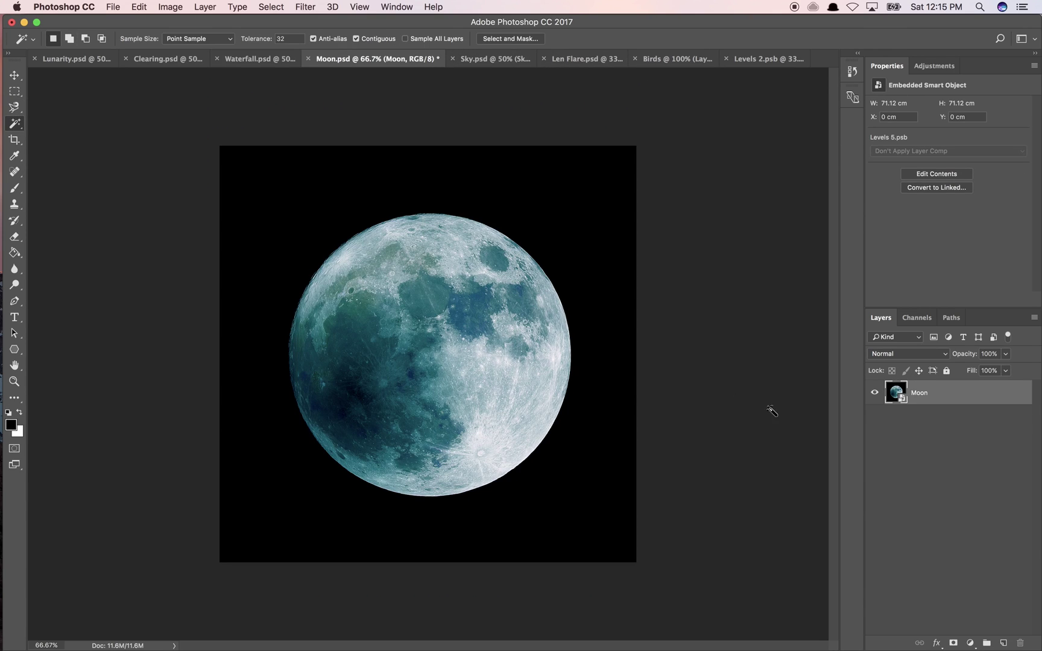
left_click(619, 415)
left_click(954, 643)
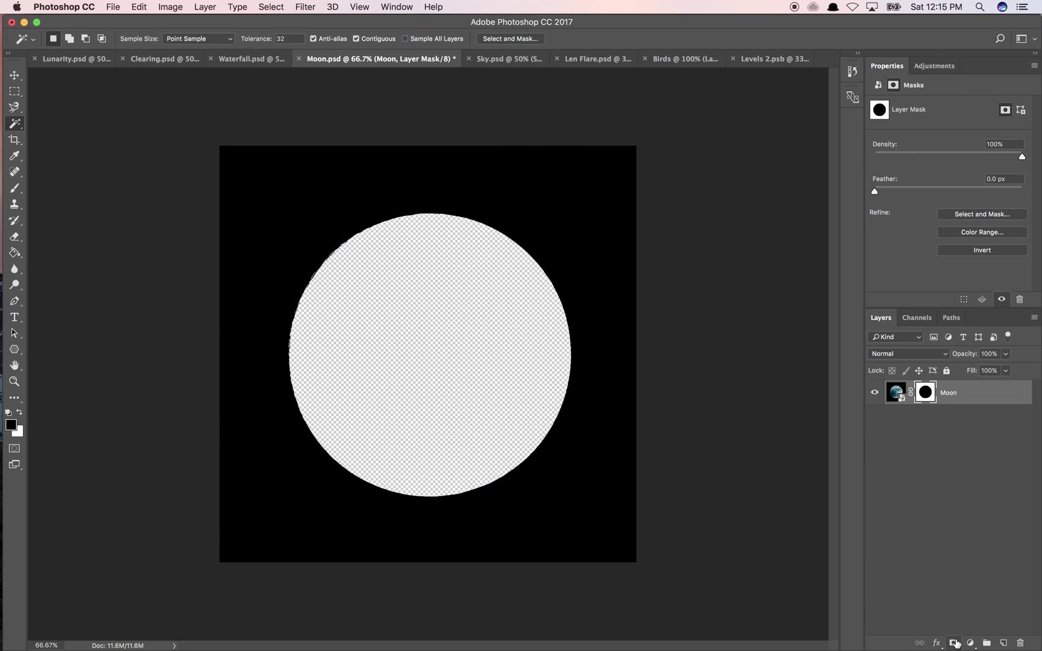
key("super+i")
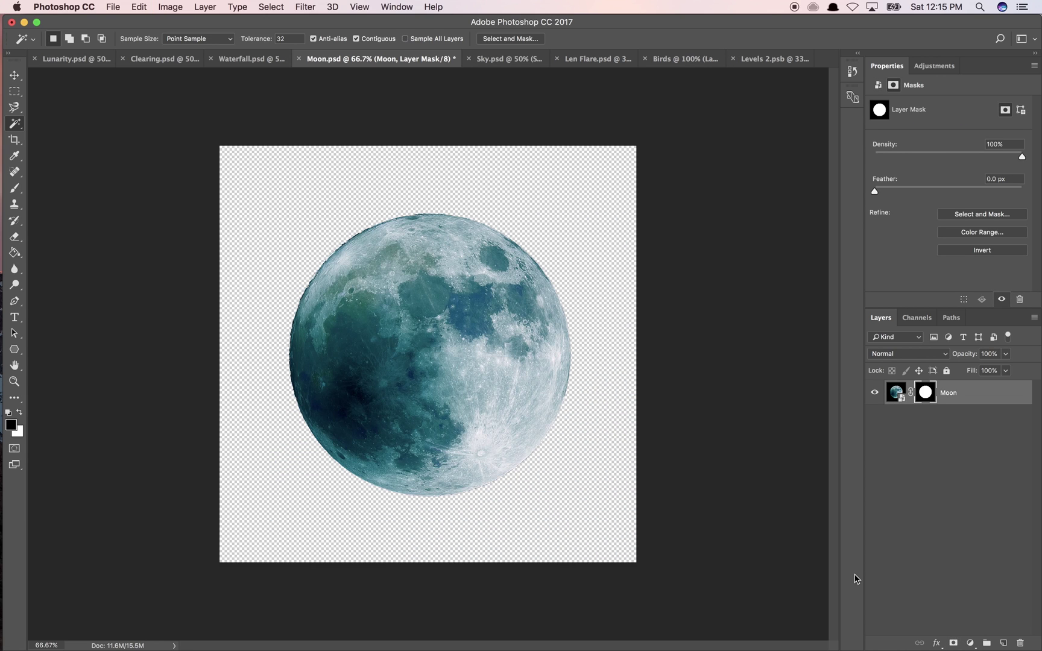
- Drag the masked moon into Clearing.psd and position it over the valley
key("v")
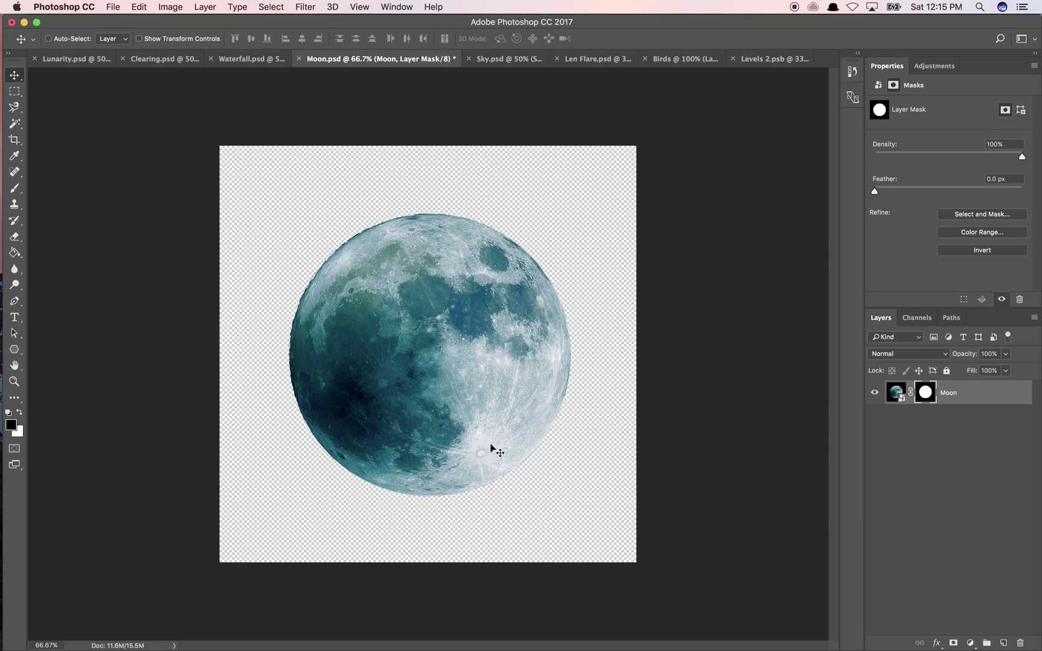
left_click_drag(487, 449, 187, 64)
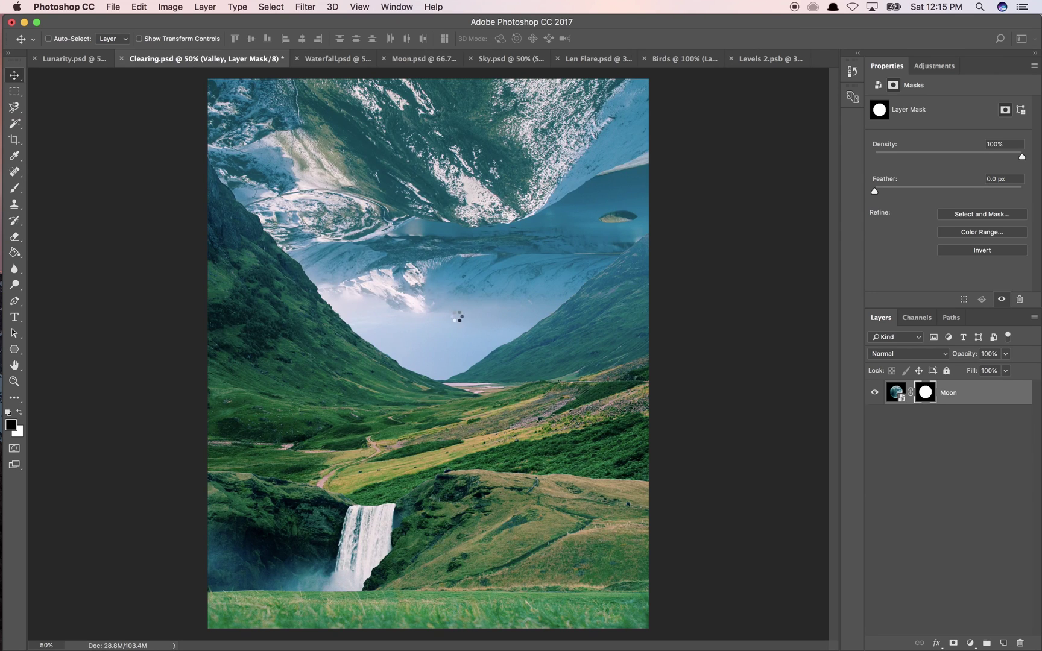
left_click_drag(450, 303, 533, 355)
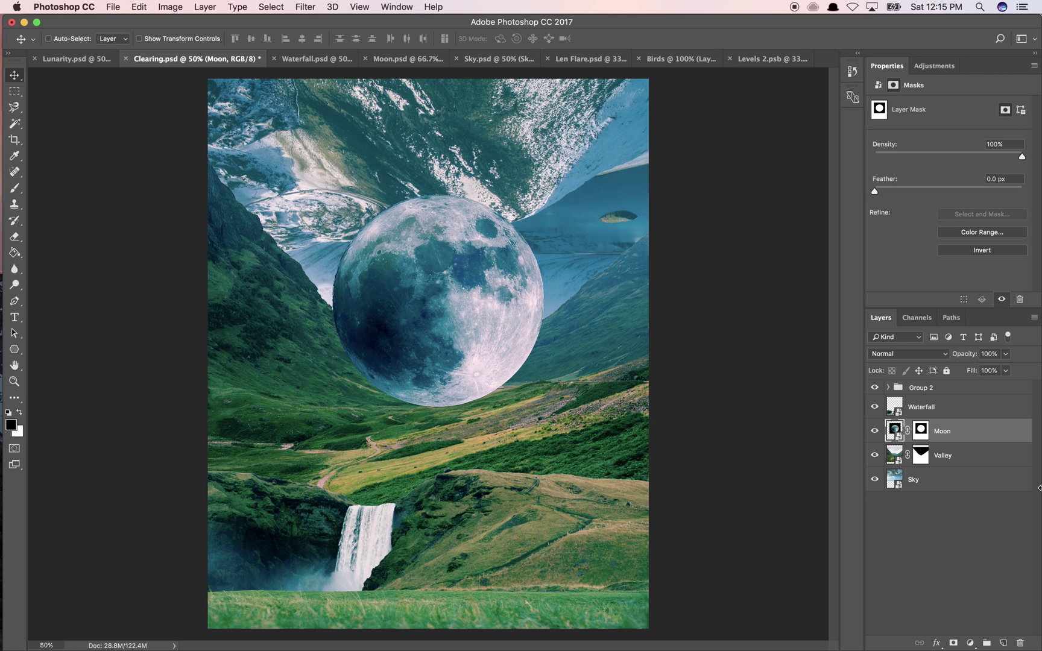
- Scale the Moon to 71.73% and set it in the sky gap between the valley slopes
key("super+t")
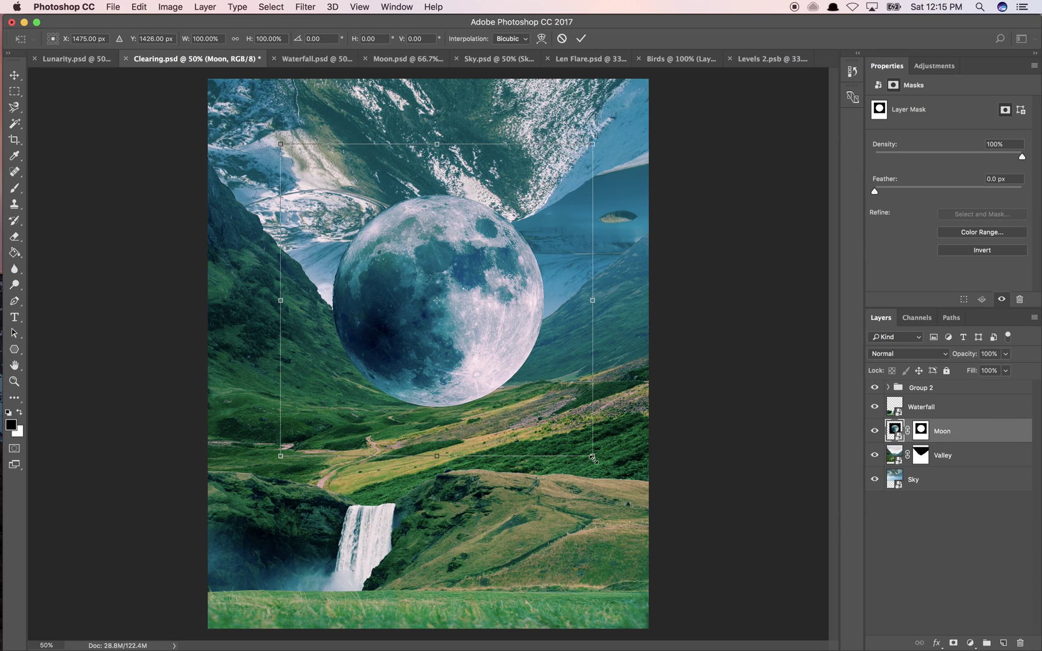
left_click_drag(593, 458, 525, 426)
left_click_drag(503, 377, 487, 326)
key("Return")
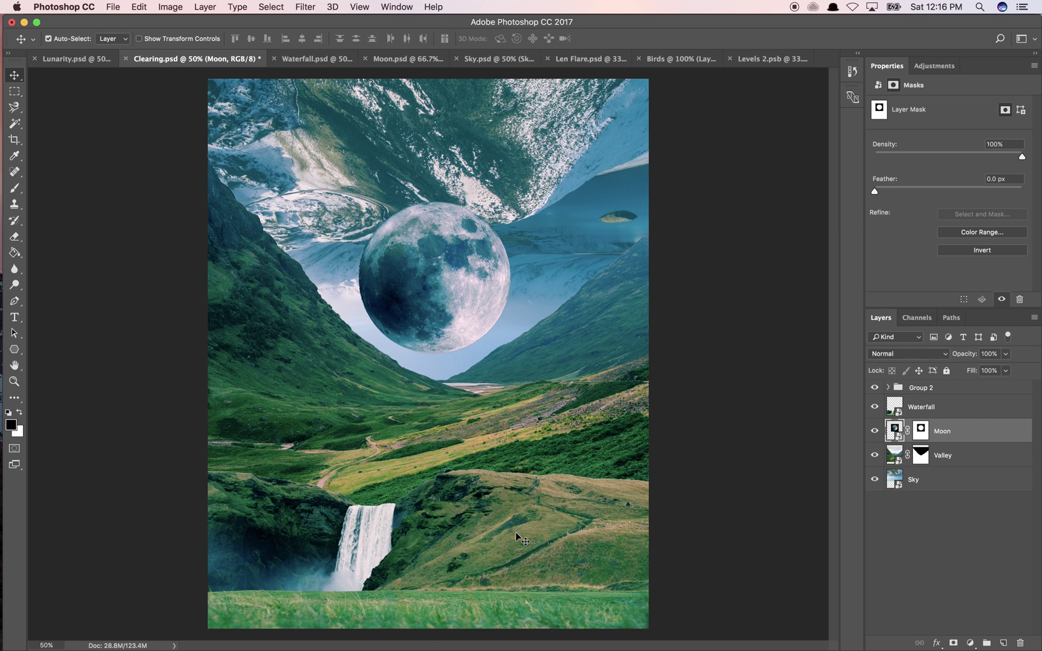
left_click(517, 535, "super")
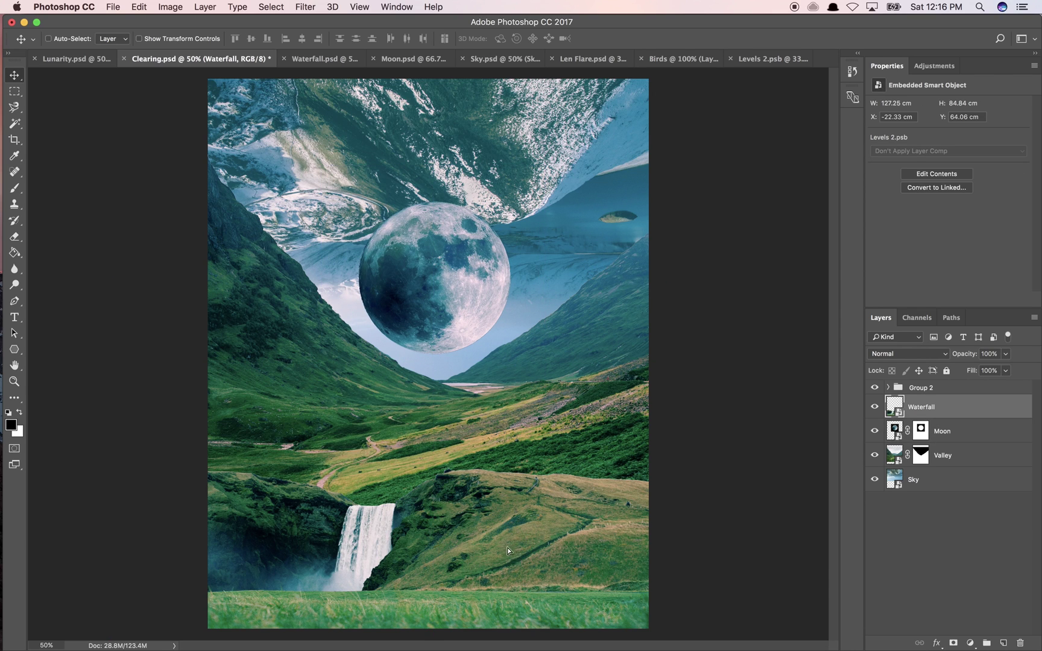
- Drag the Waterfall layer higher in the scene
left_click_drag(506, 548, 505, 501)
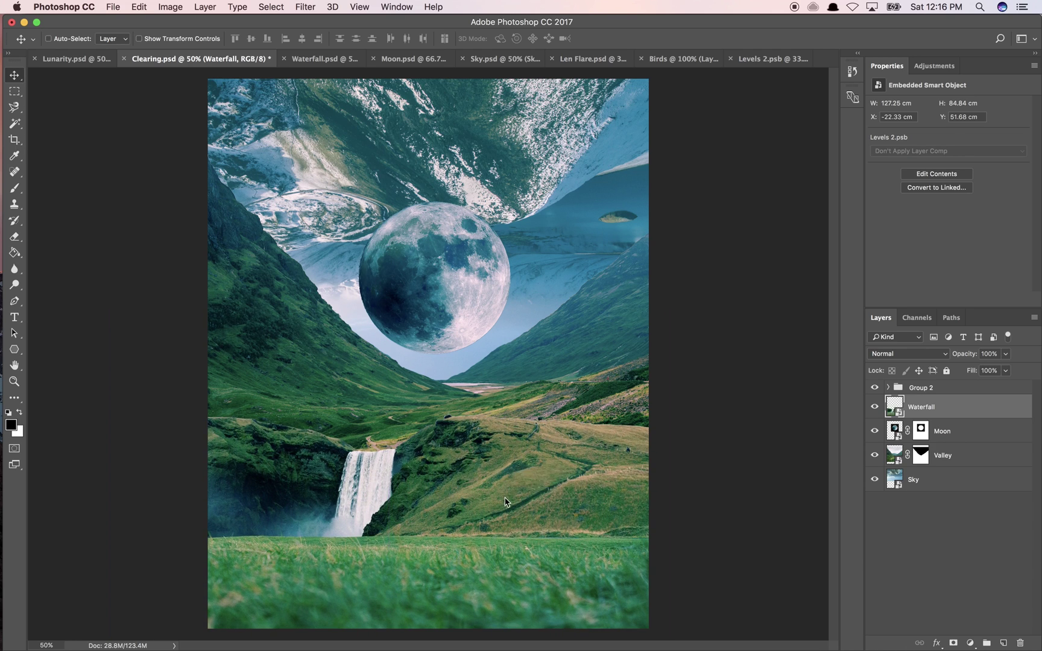
key("super+minus")
key("super+minus")
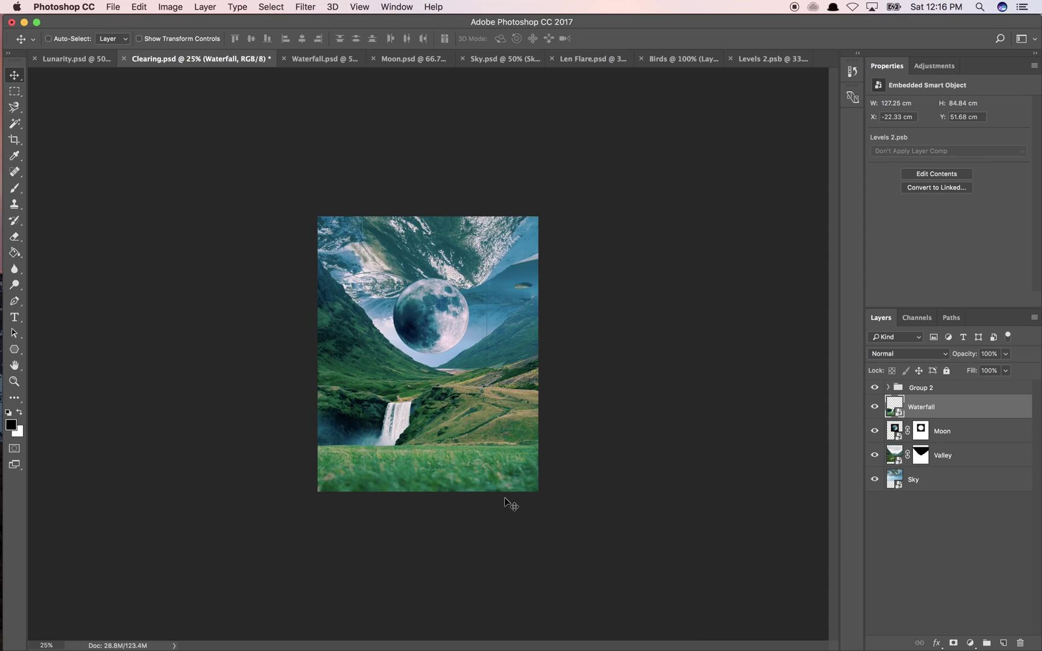
key("super+plus")
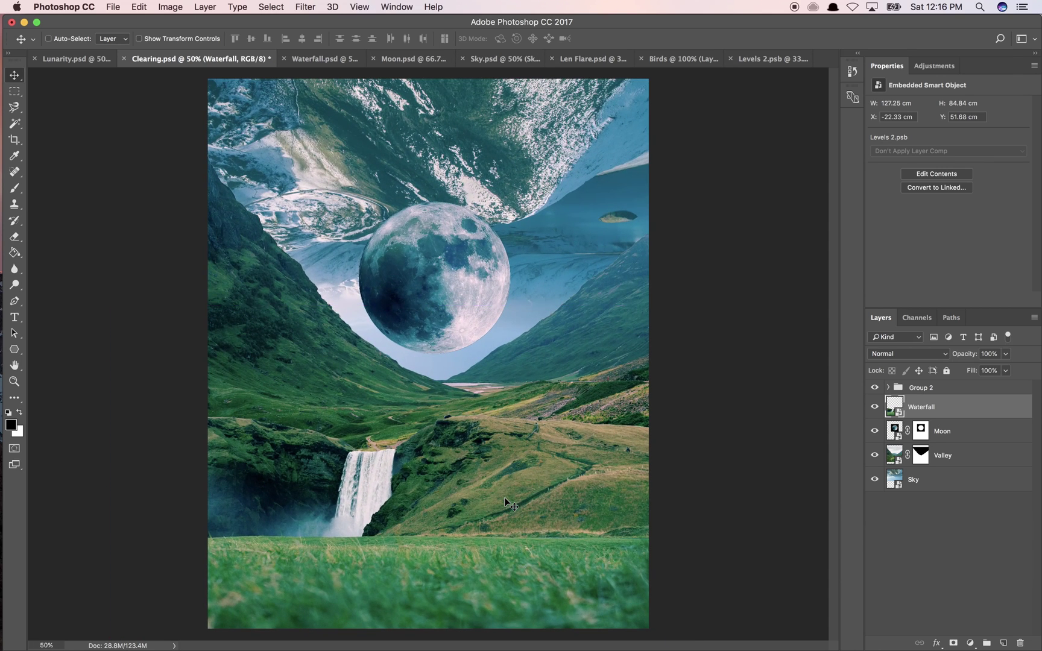
- Duplicate the Moon layer, place the copy below Moon, and convert it to a Smart Object
left_click(977, 437)
key("super+j")
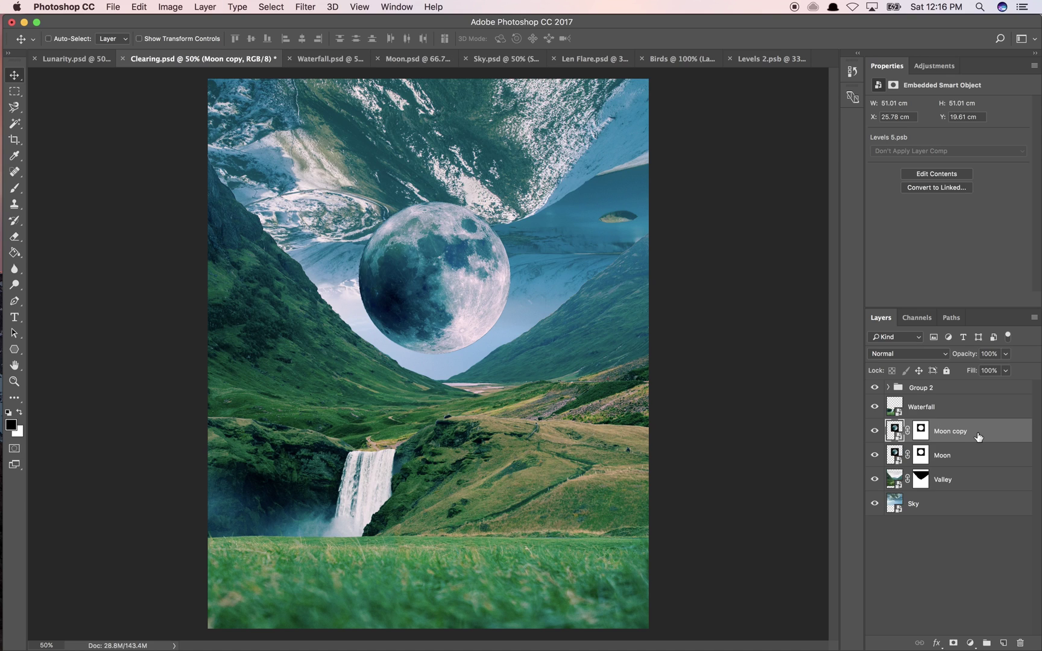
left_click_drag(966, 433, 968, 461)
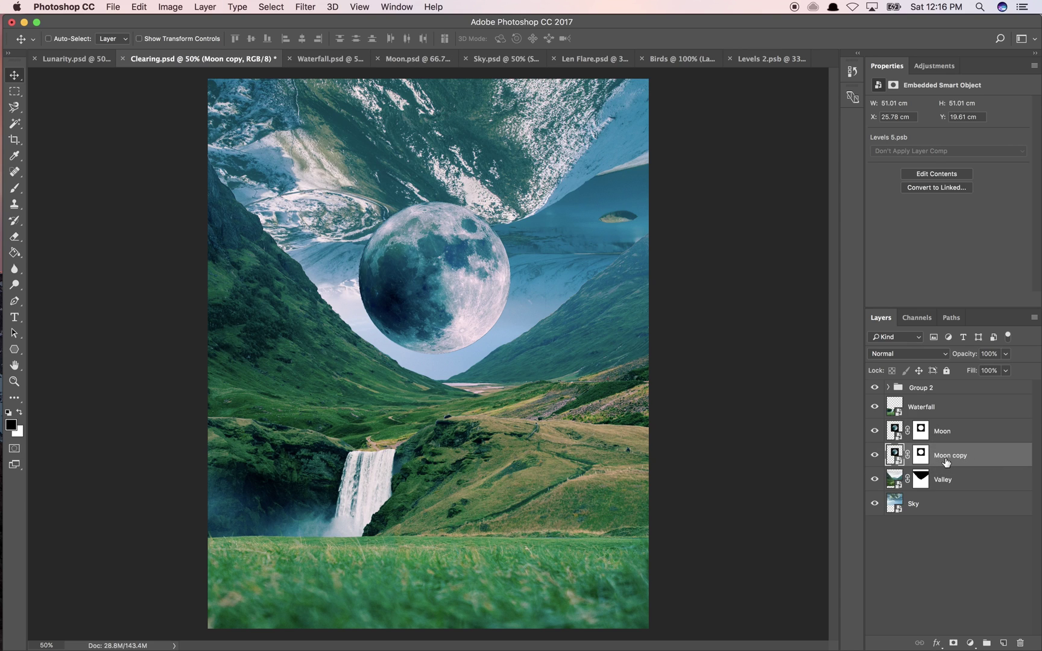
right_click(944, 461)
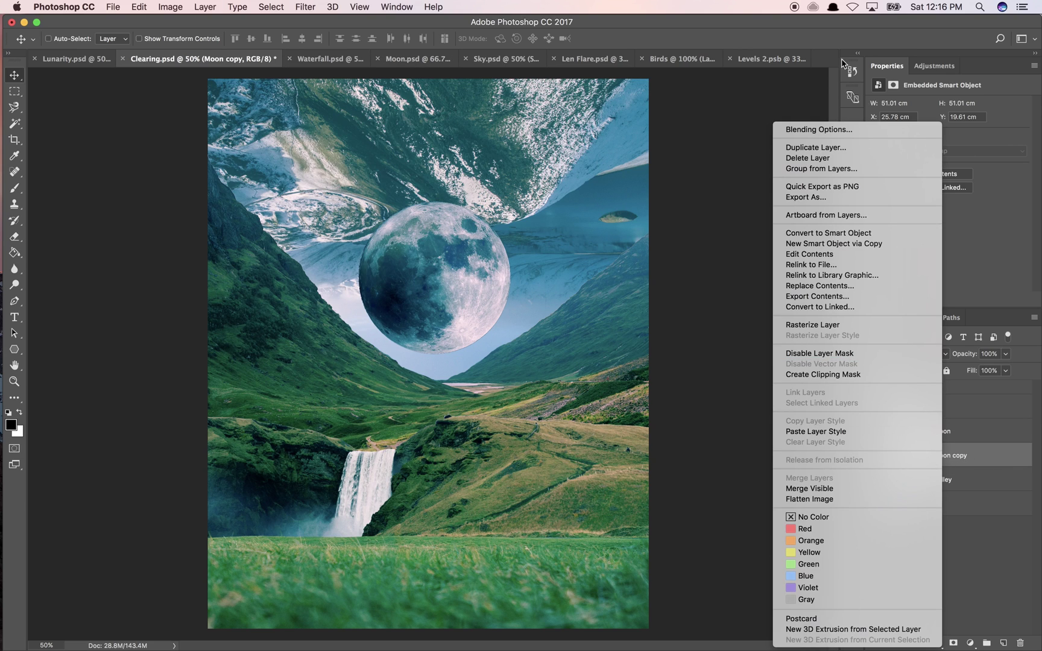
left_click(829, 233)
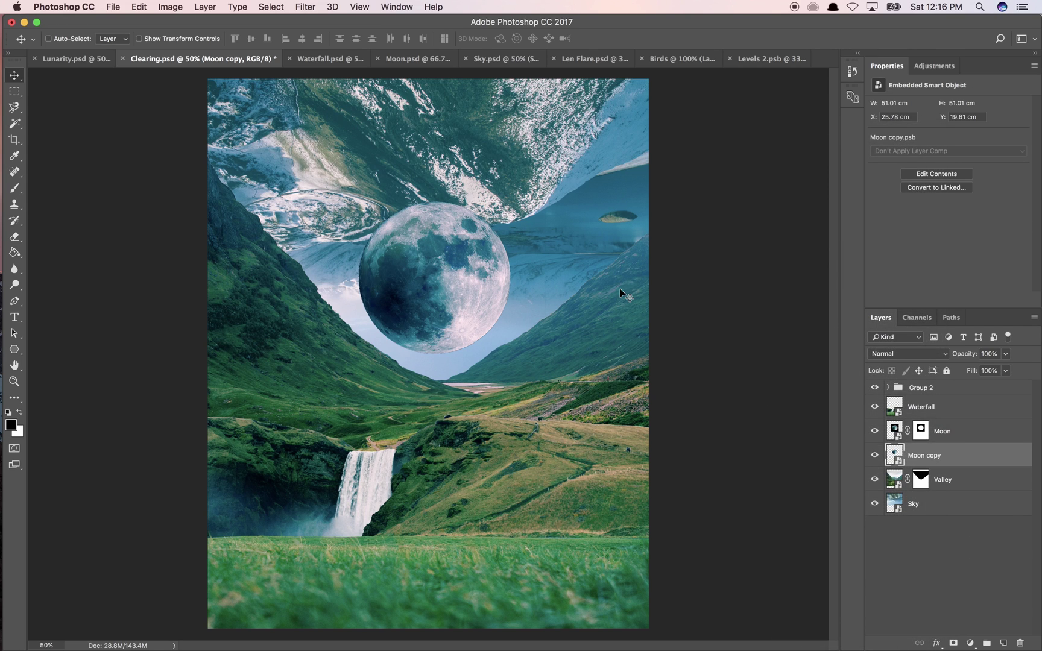
left_click_drag(467, 289, 424, 387)
- Skew the Moon copy to squash it to about 53% height above the waterfall
left_click(139, 7)
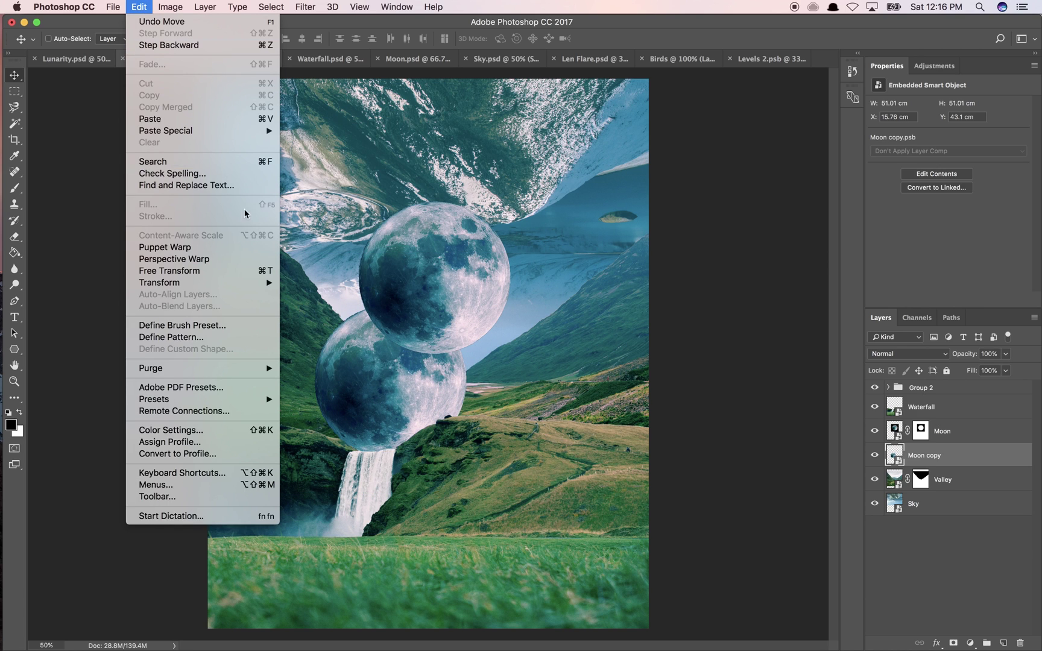
mouse_move(244, 283)
left_click(353, 329)
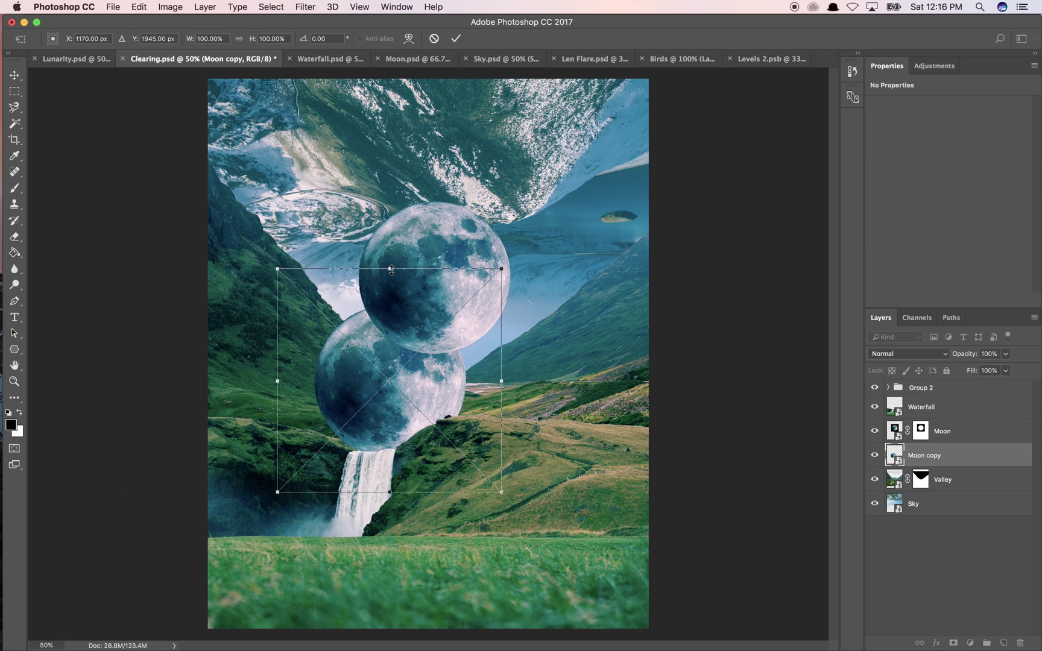
left_click_drag(390, 269, 405, 323)
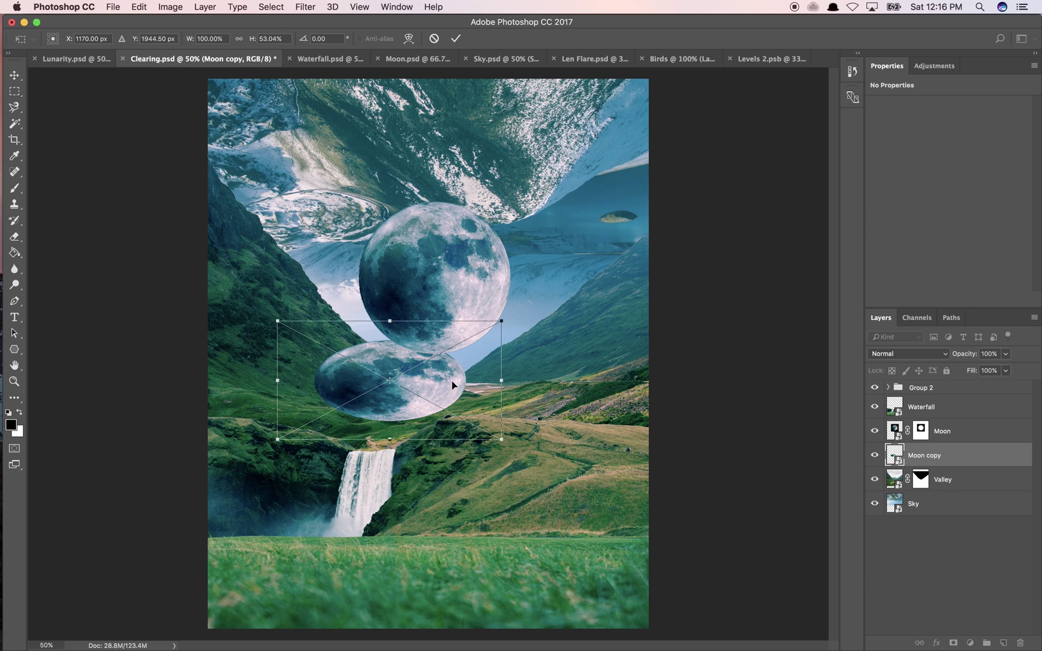
left_click_drag(452, 380, 432, 414)
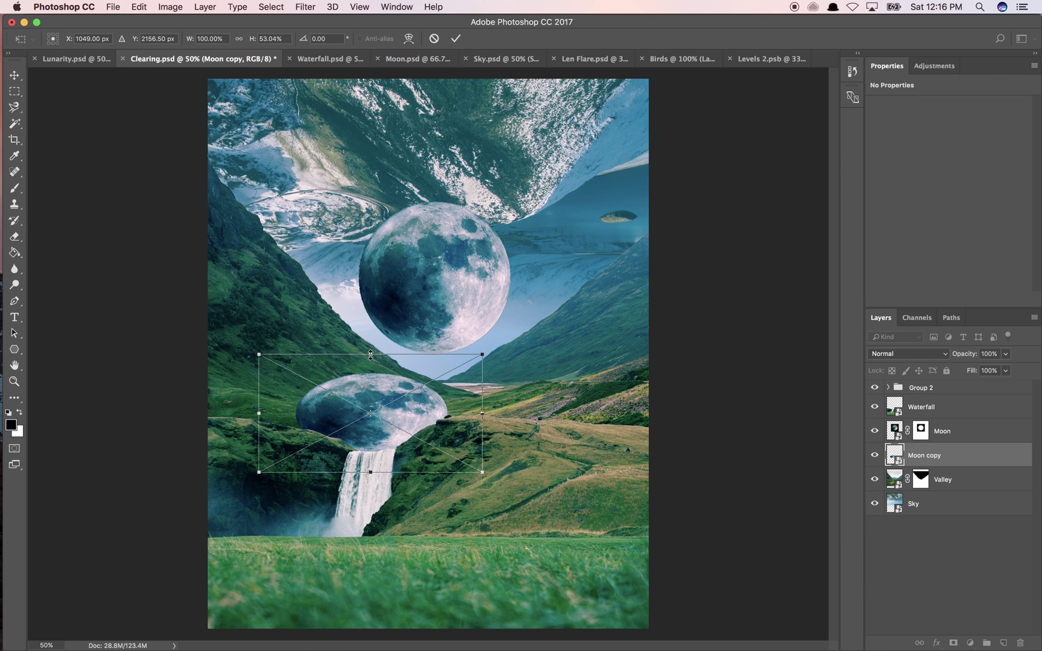
left_click_drag(370, 355, 370, 361)
- Skew Moon copy into a leftward-slanting flattened disc at 41.59% height atop the waterfall
key("Return")
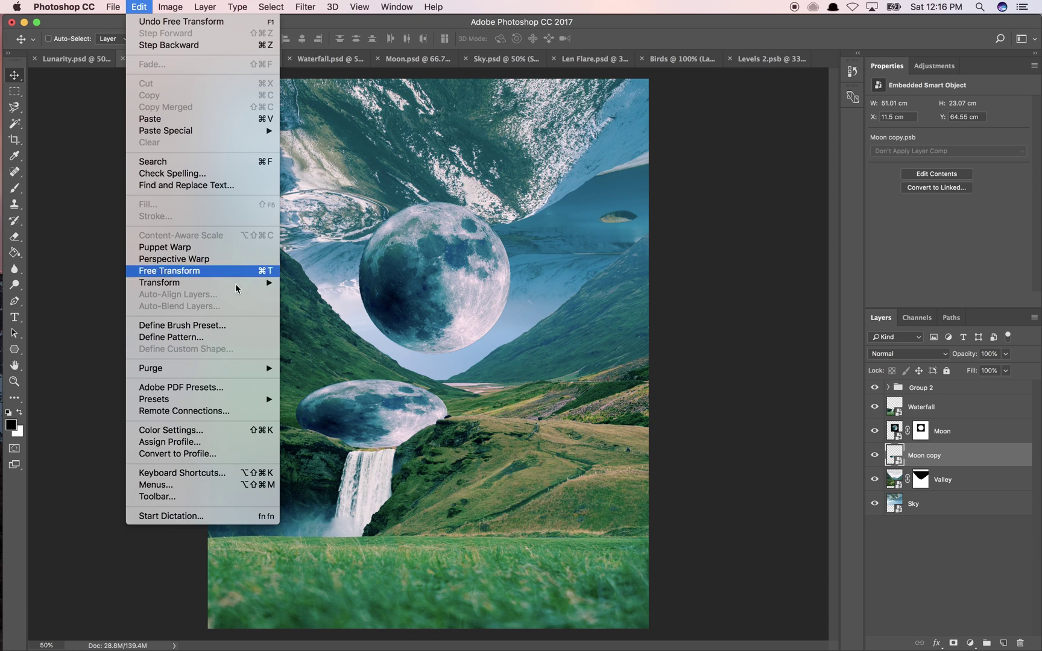
mouse_move(256, 283)
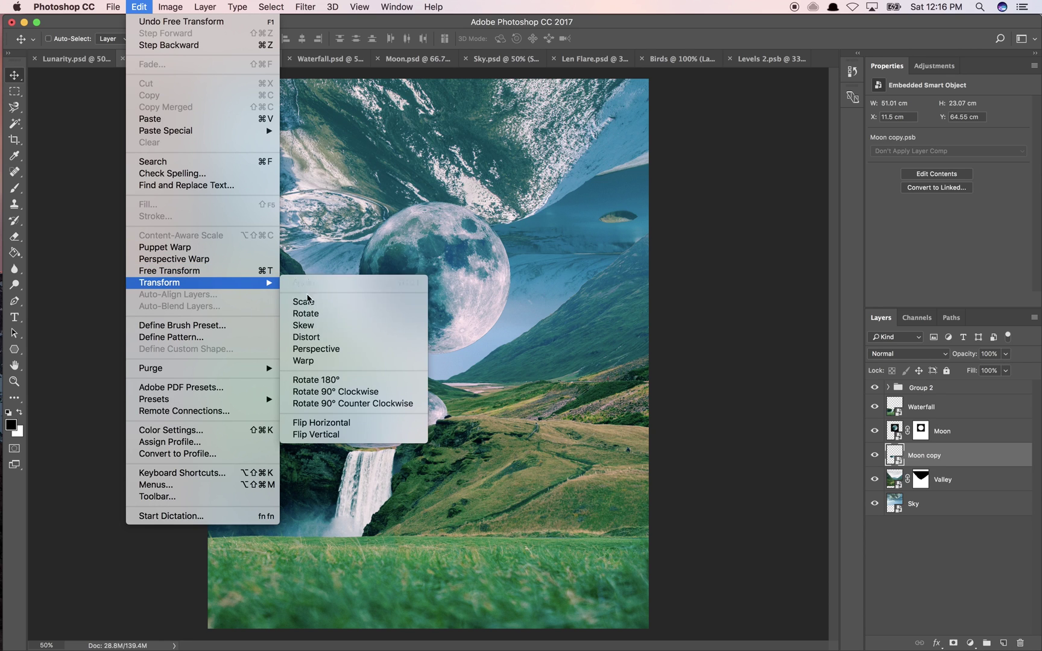
left_click(343, 326)
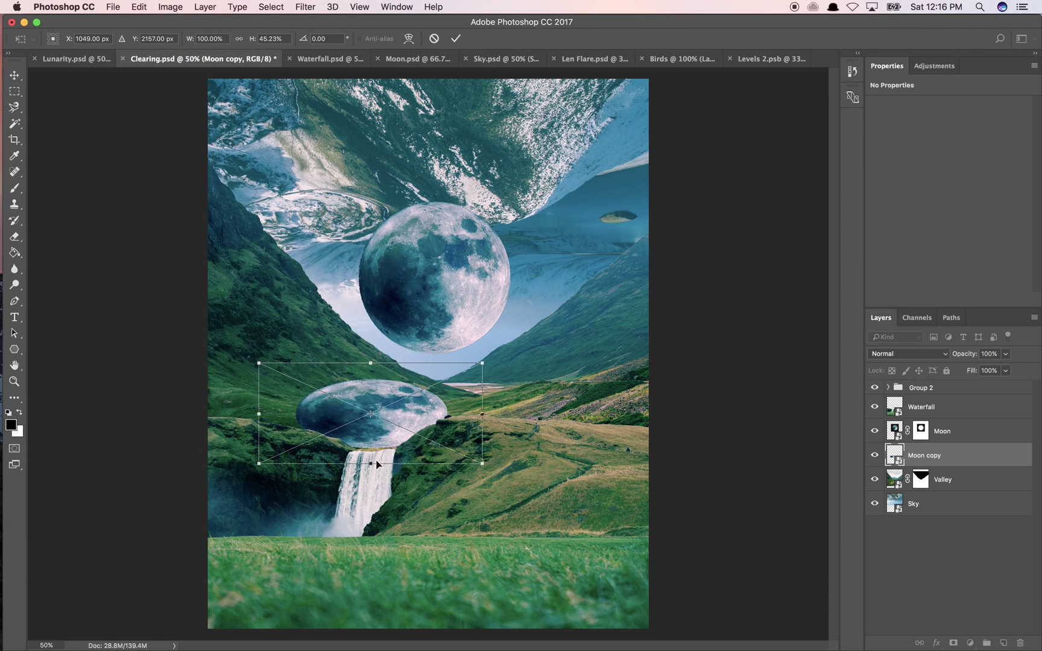
left_click_drag(370, 462, 265, 453)
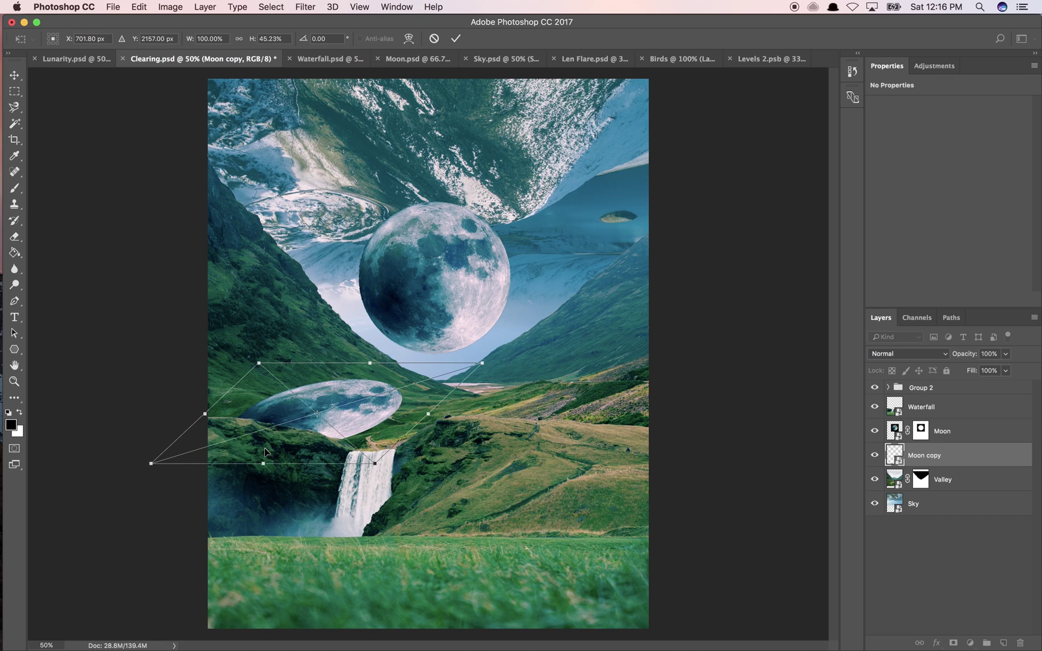
left_click_drag(369, 431, 406, 440)
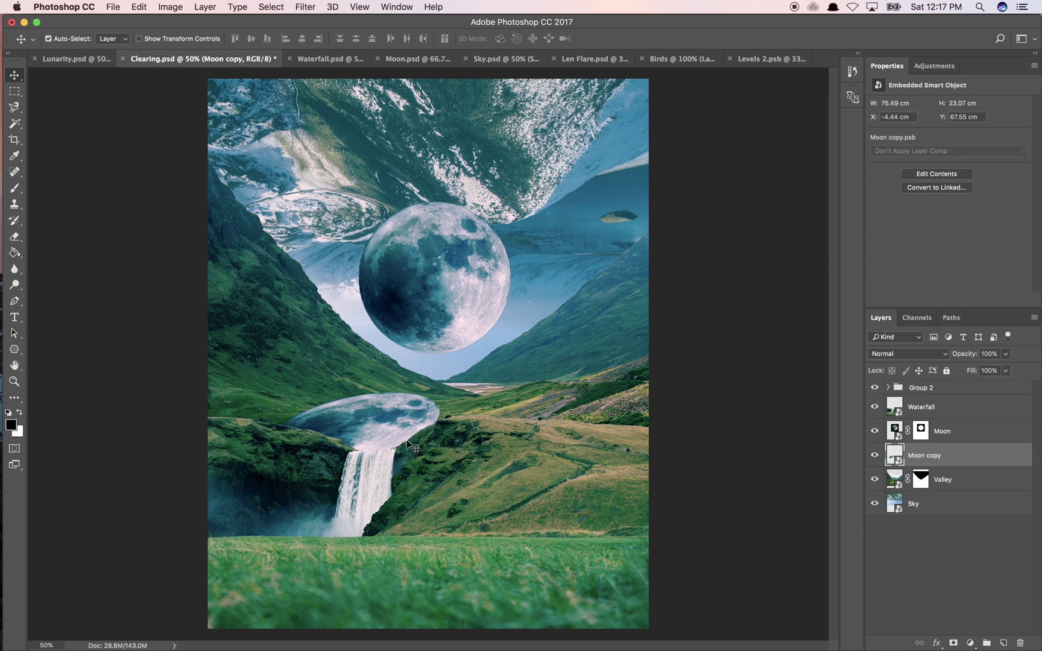
left_click_drag(305, 481, 342, 449)
mouse_move(426, 418)
left_mouse_down()
mouse_move(416, 427)
mouse_move(429, 425)
left_mouse_up()
left_click_drag(335, 456, 311, 480)
key("Return")
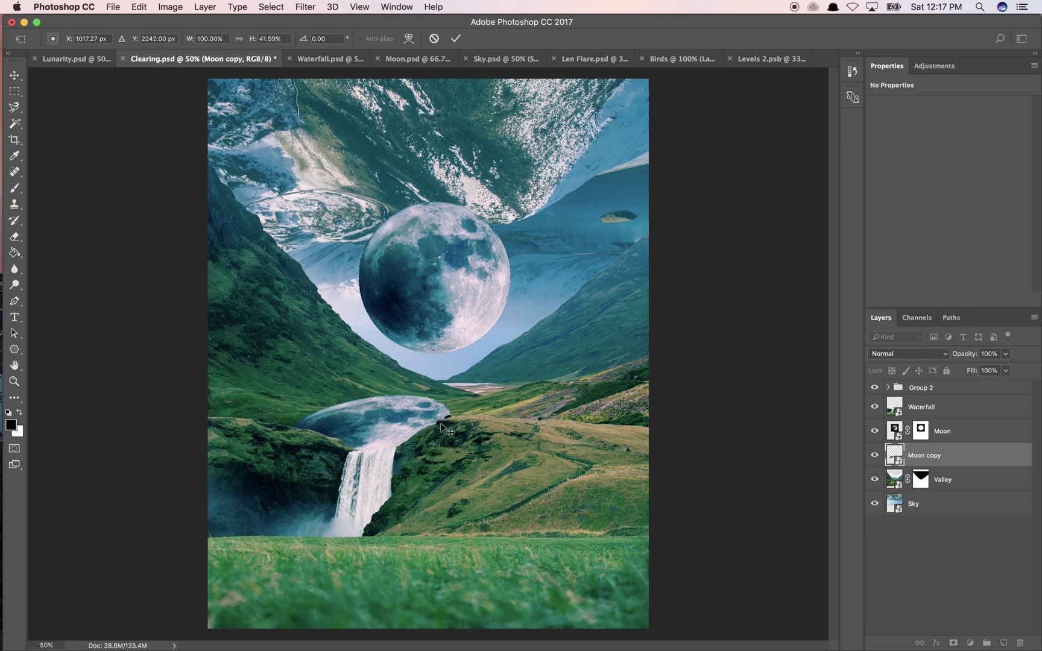
- Give Moon copy 0% fill and a Foreground to Transparent Gradient Overlay at 50% opacity
double_click(983, 463)
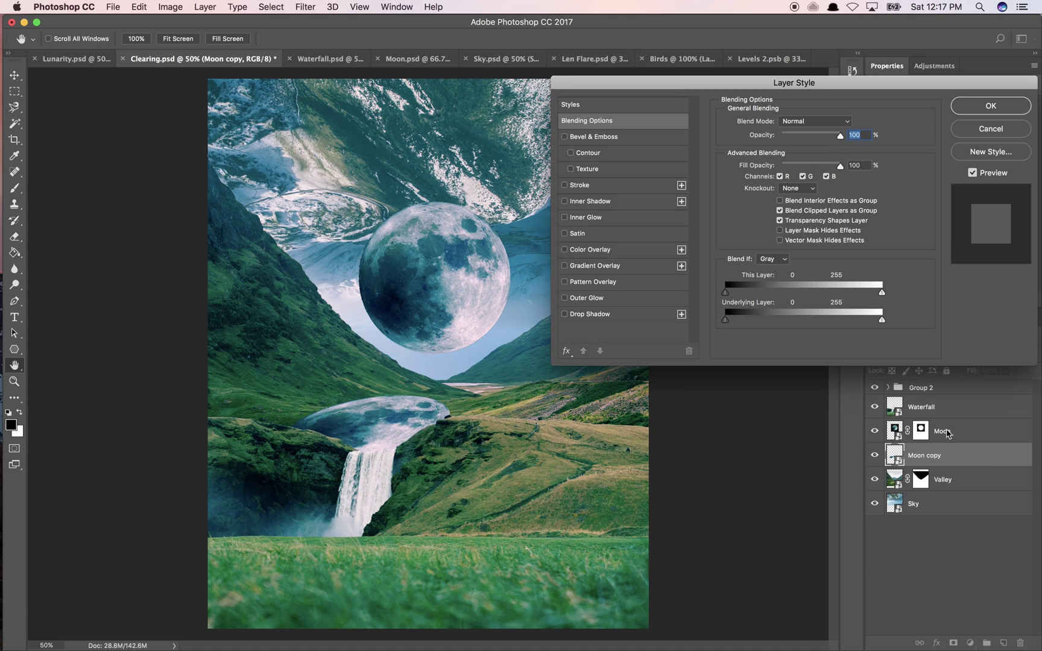
left_click_drag(840, 166, 784, 166)
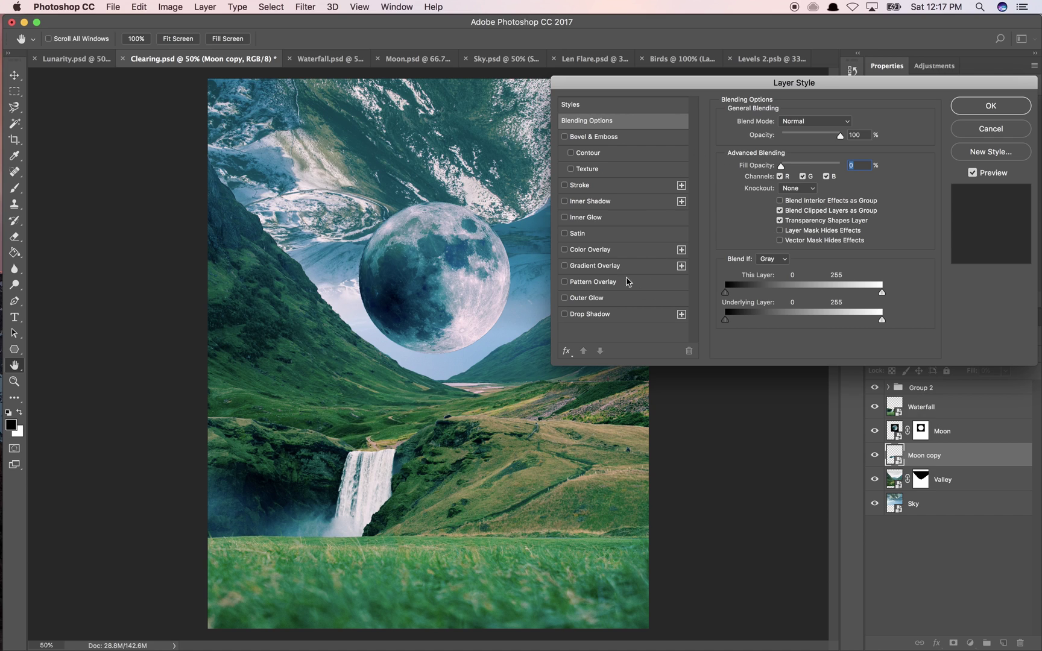
left_click(608, 265)
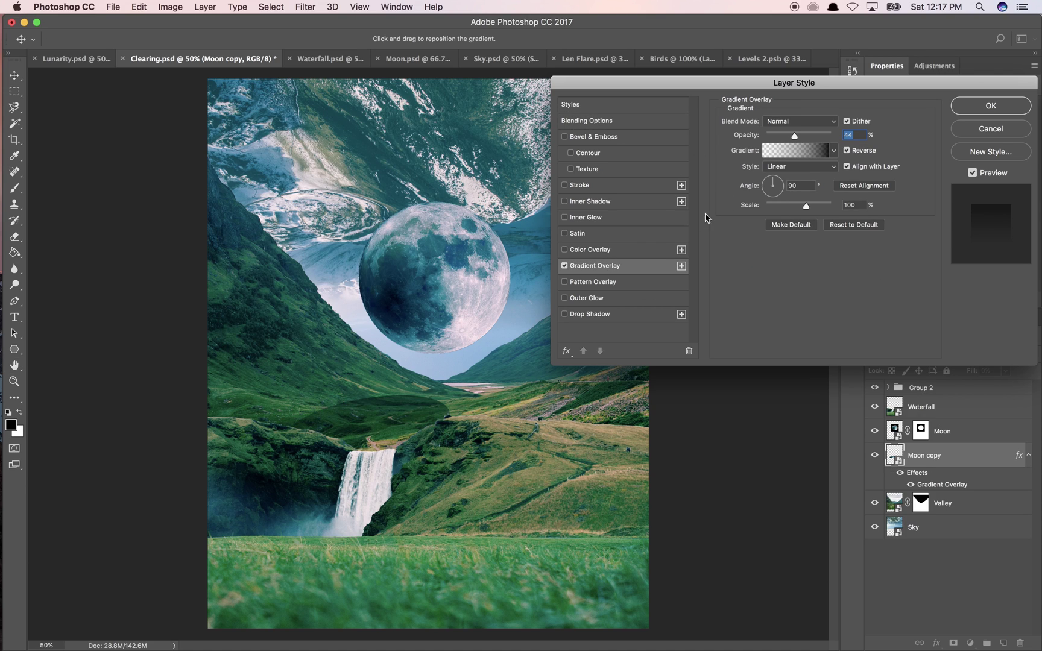
left_click(805, 152)
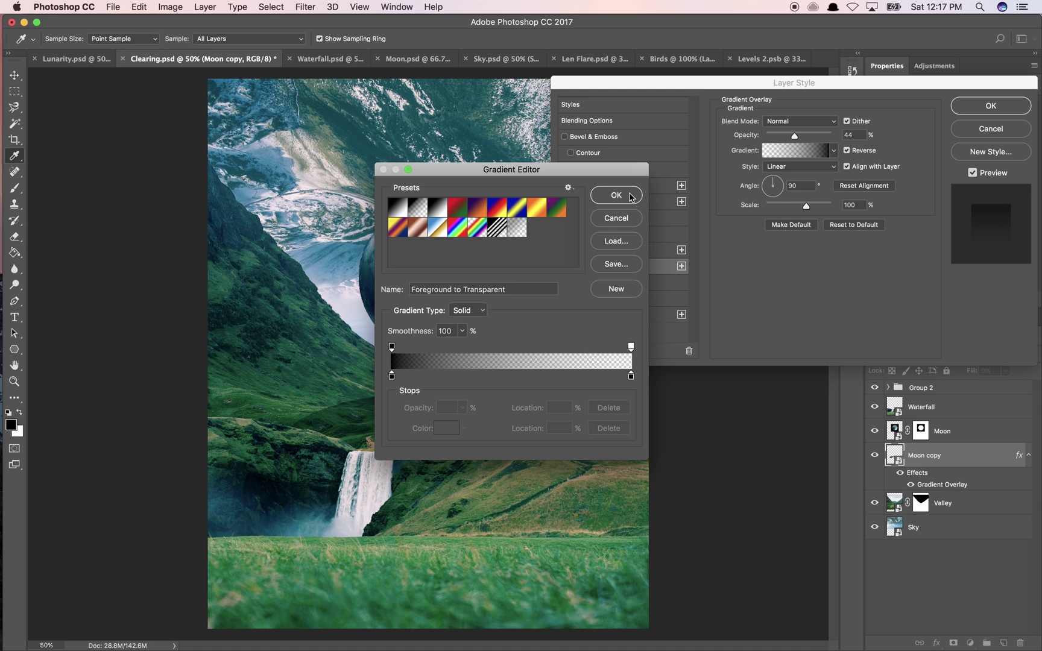
left_click(621, 194)
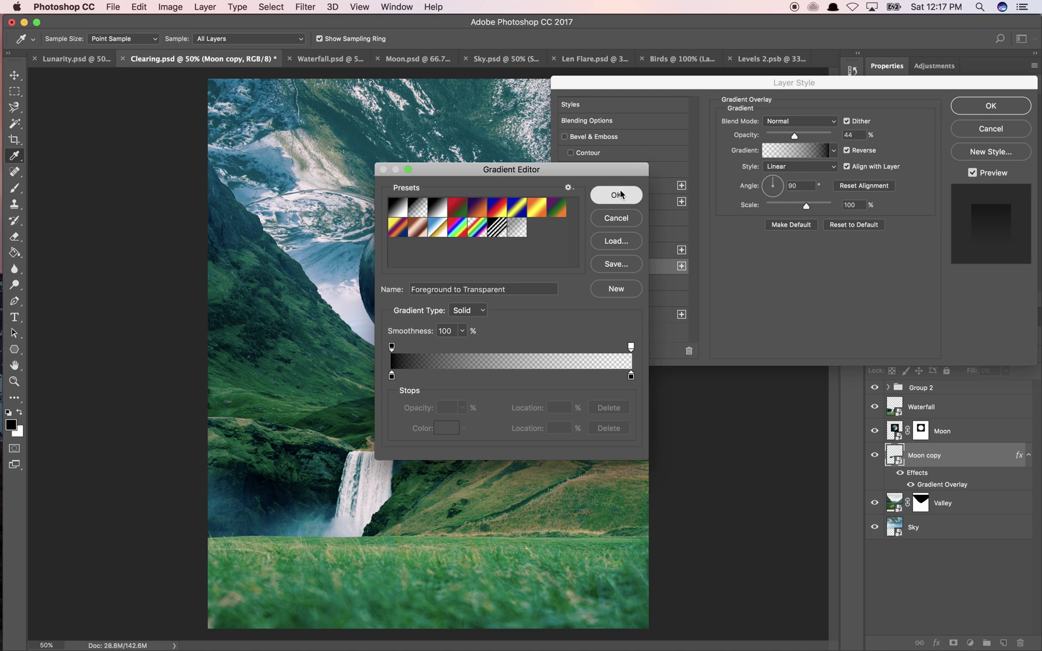
mouse_move(797, 138)
left_mouse_down()
mouse_move(814, 138)
mouse_move(799, 138)
left_mouse_up()
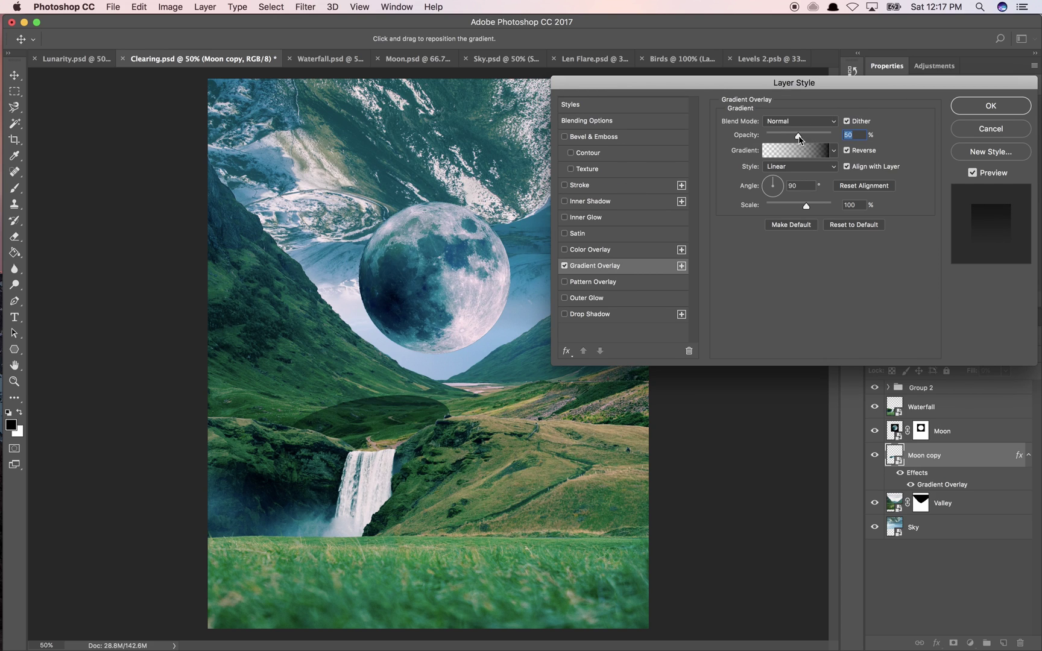
left_click(792, 147)
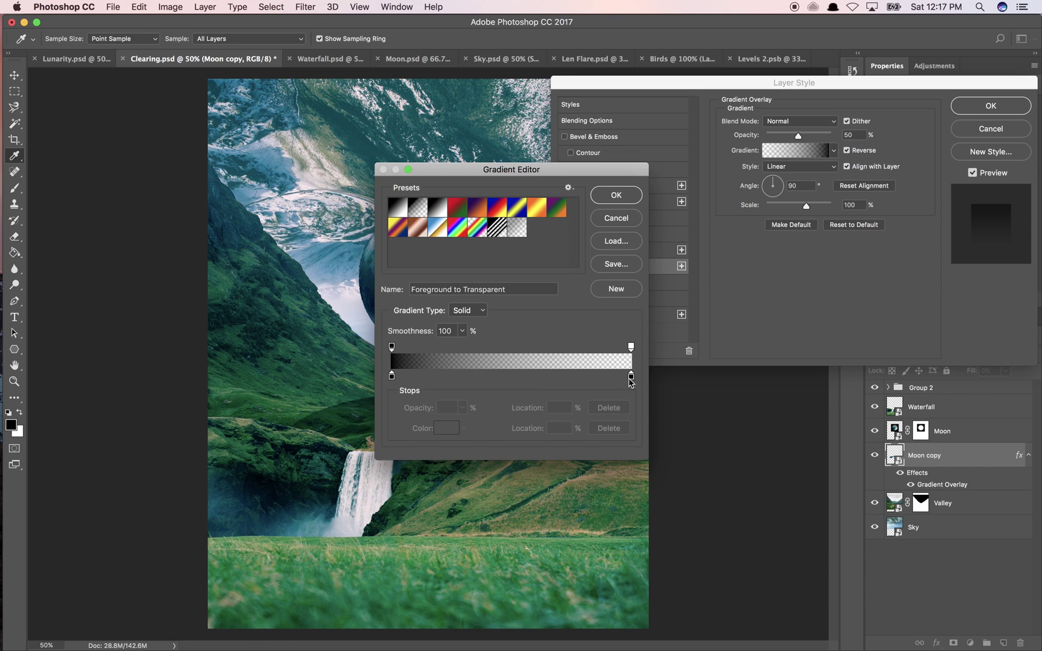
left_click(624, 199)
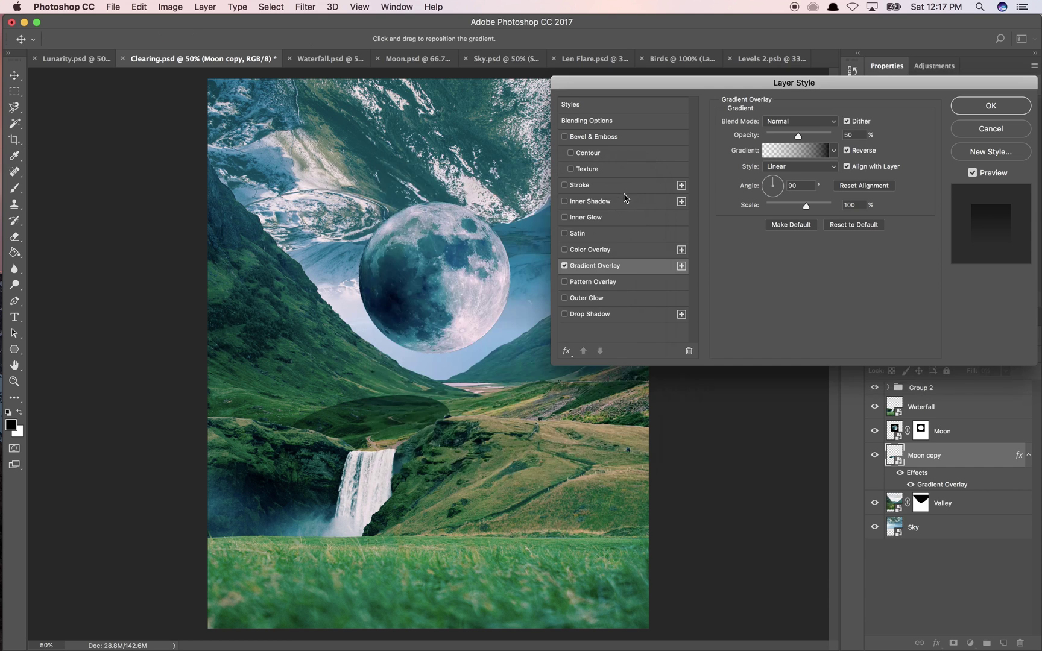
left_click(984, 106)
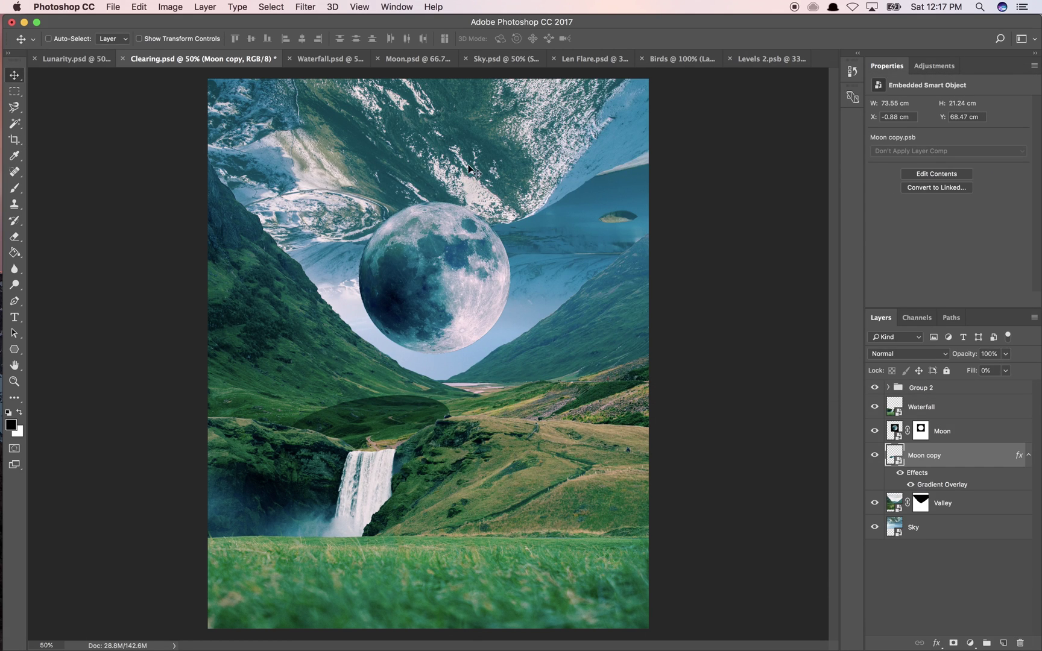
- Apply a 31.7 px Gaussian Blur to Moon copy and nudge it slightly down
left_click(304, 6)
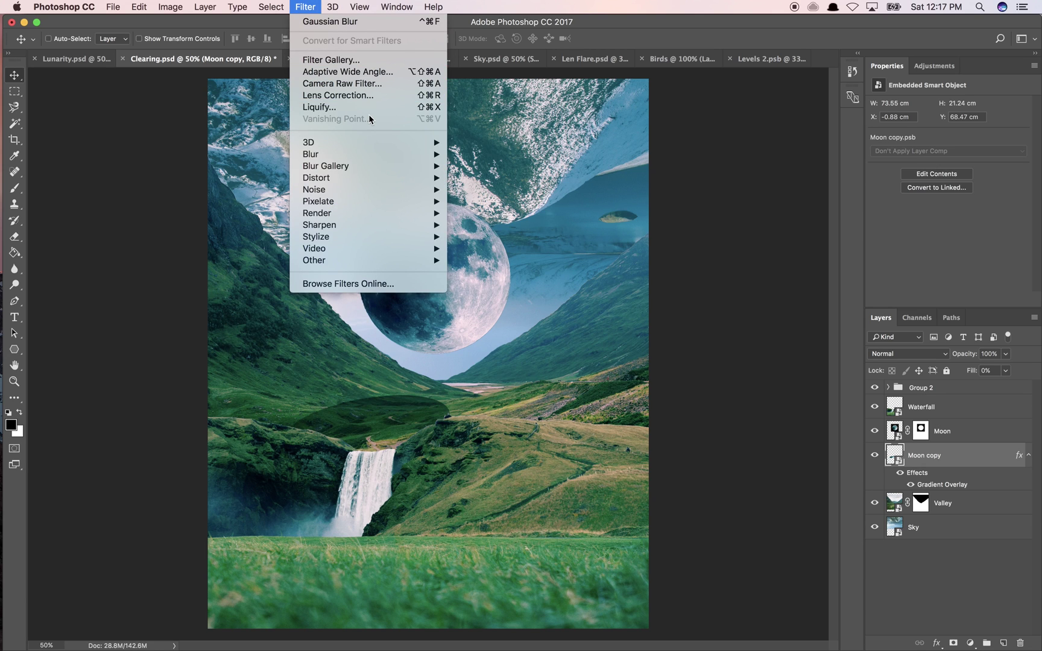
mouse_move(386, 152)
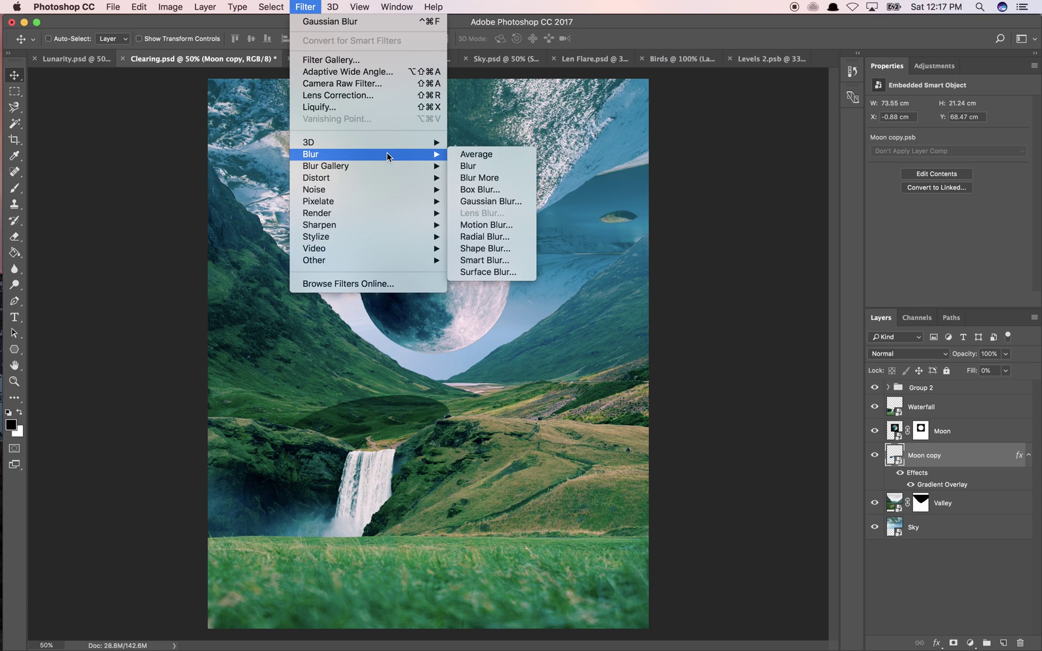
left_click(510, 201)
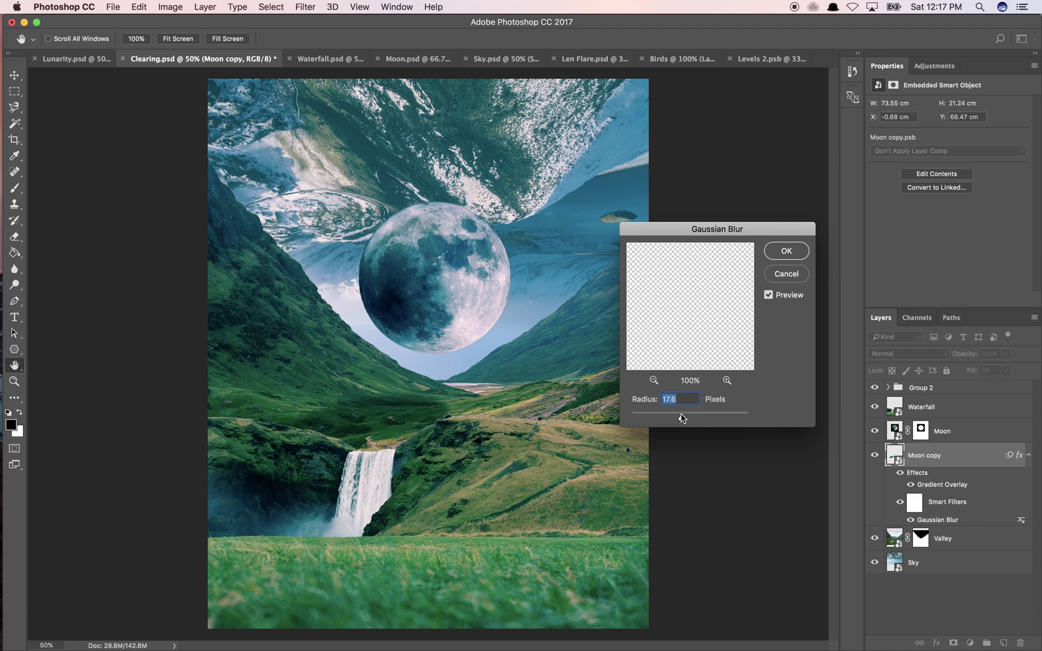
left_click_drag(681, 418, 688, 421)
left_click(786, 252)
mouse_move(390, 384)
left_mouse_down()
mouse_move(412, 383)
mouse_move(394, 396)
left_mouse_up()
- Bring the Lens Flare layer from Len Flare.psd into Clearing.psd in Screen blend mode
left_click(589, 60)
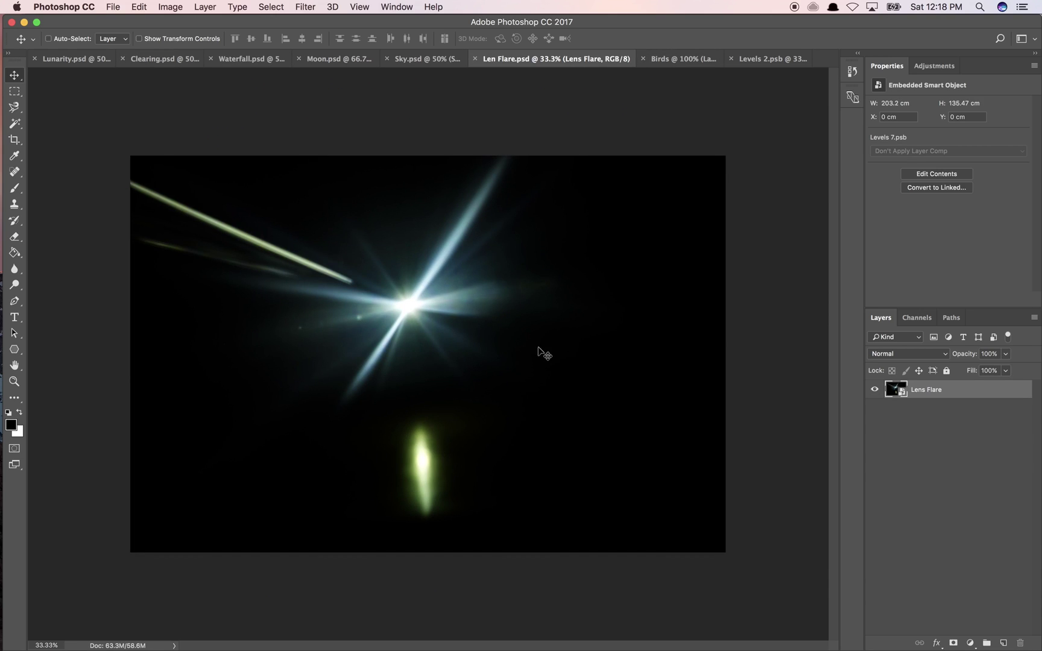
left_click_drag(449, 397, 168, 64)
left_click_drag(474, 355, 552, 370)
left_click(914, 358)
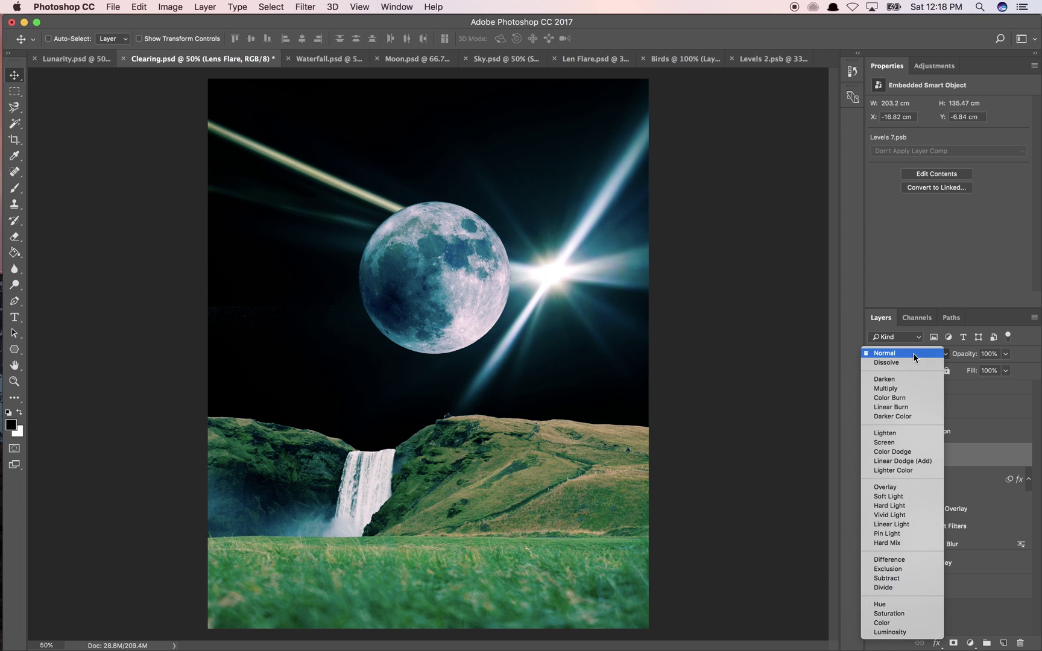
left_click(911, 444)
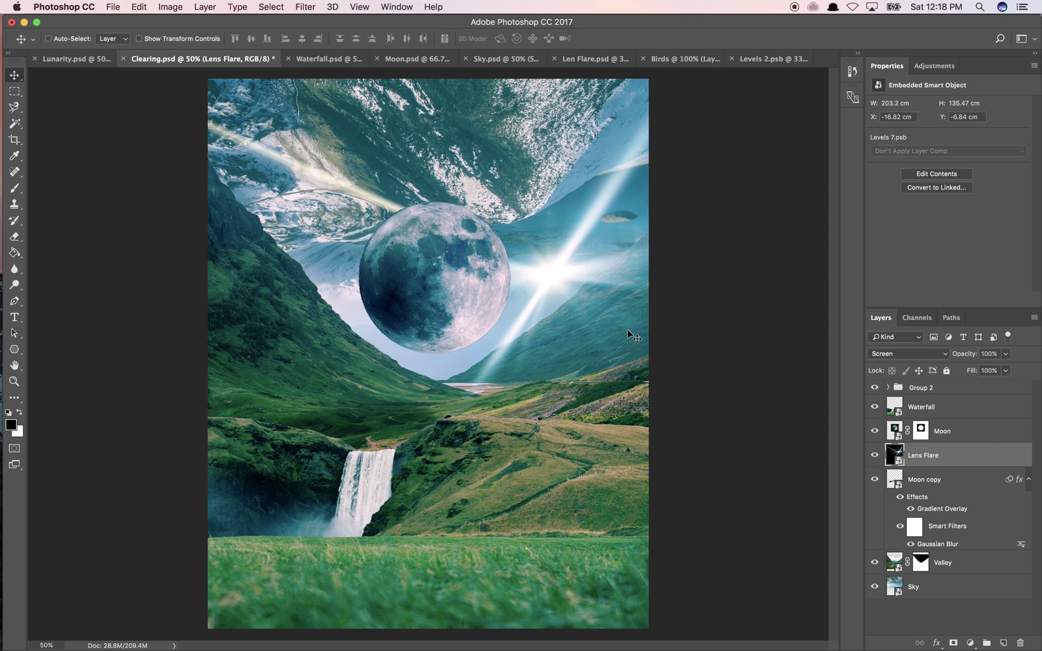
left_click_drag(611, 347, 590, 364)
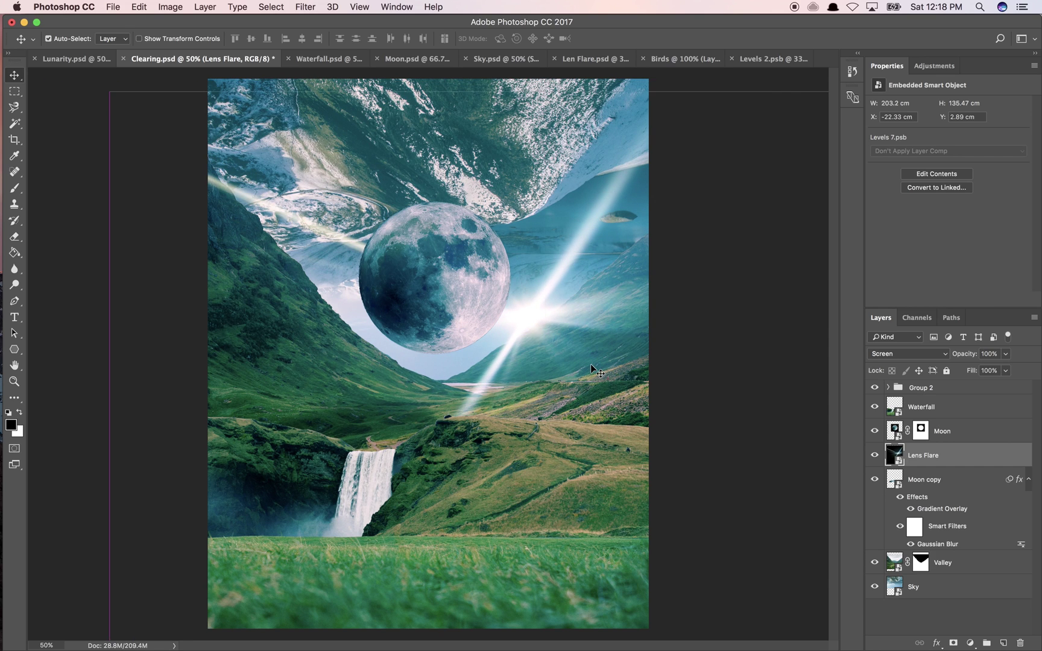
- Scale the lens flare proportionally to about 43% and place it at the moon's lower right
key("super+t")
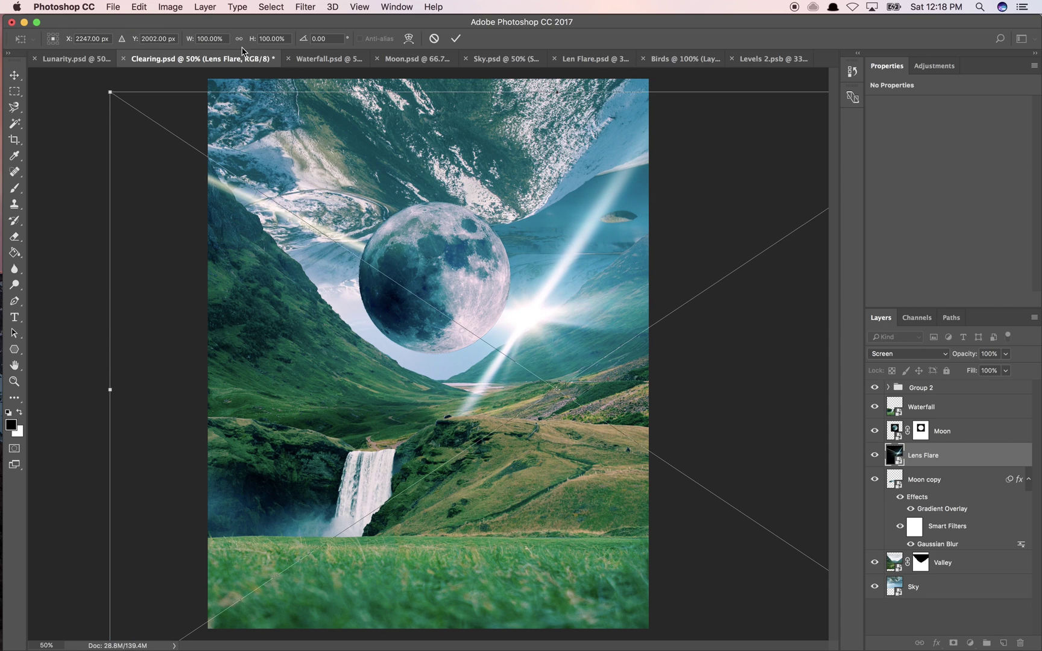
left_click(238, 38)
left_click(223, 38)
type("50")
key("Return")
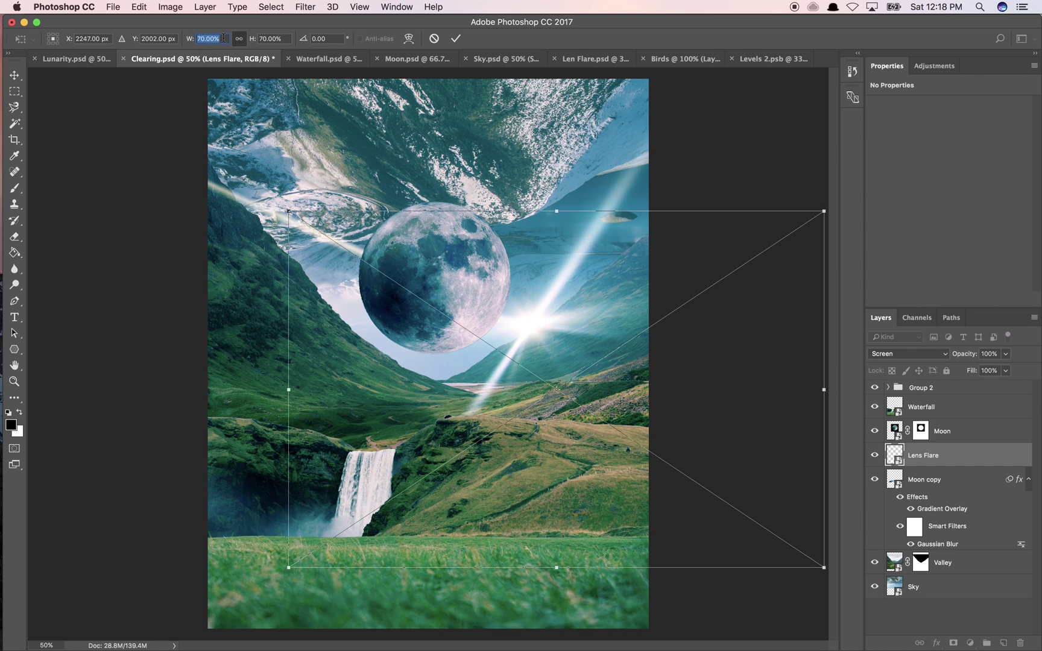
left_click_drag(637, 430, 620, 419)
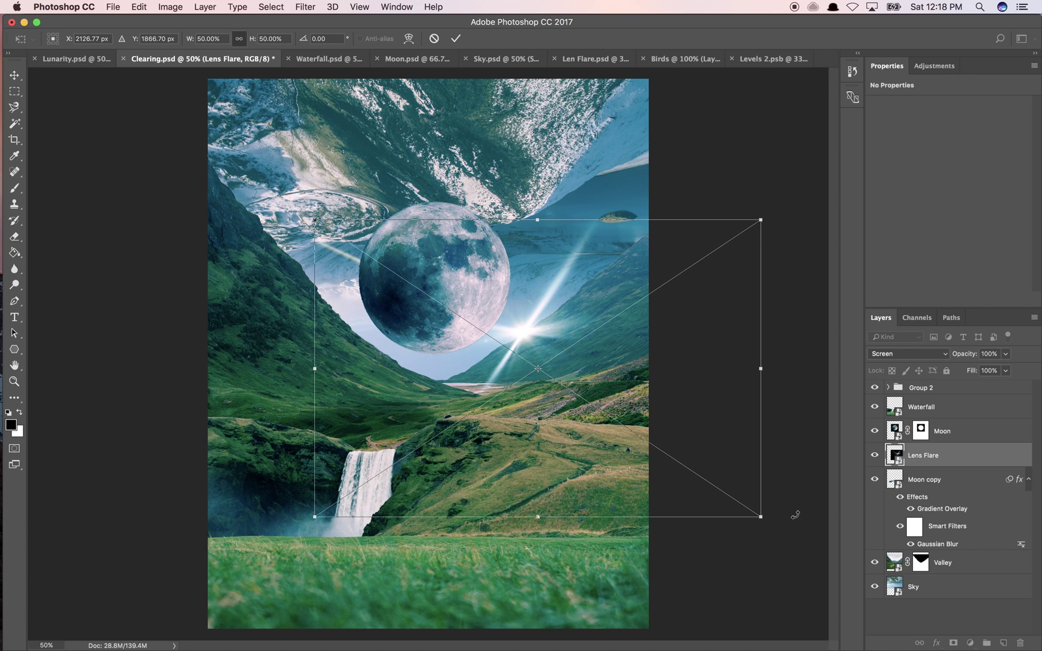
left_click_drag(760, 517, 680, 499)
left_click_drag(625, 398, 657, 409)
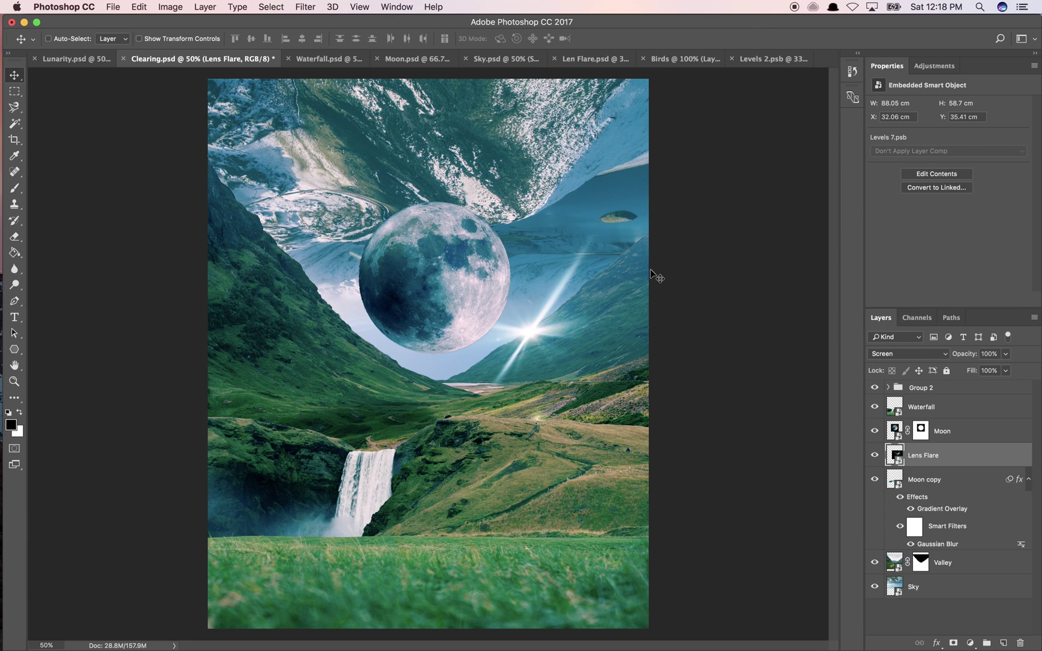
- Bring the birds from the Birds document into Clearing.psd, layered below Lens Flare
left_click(691, 58)
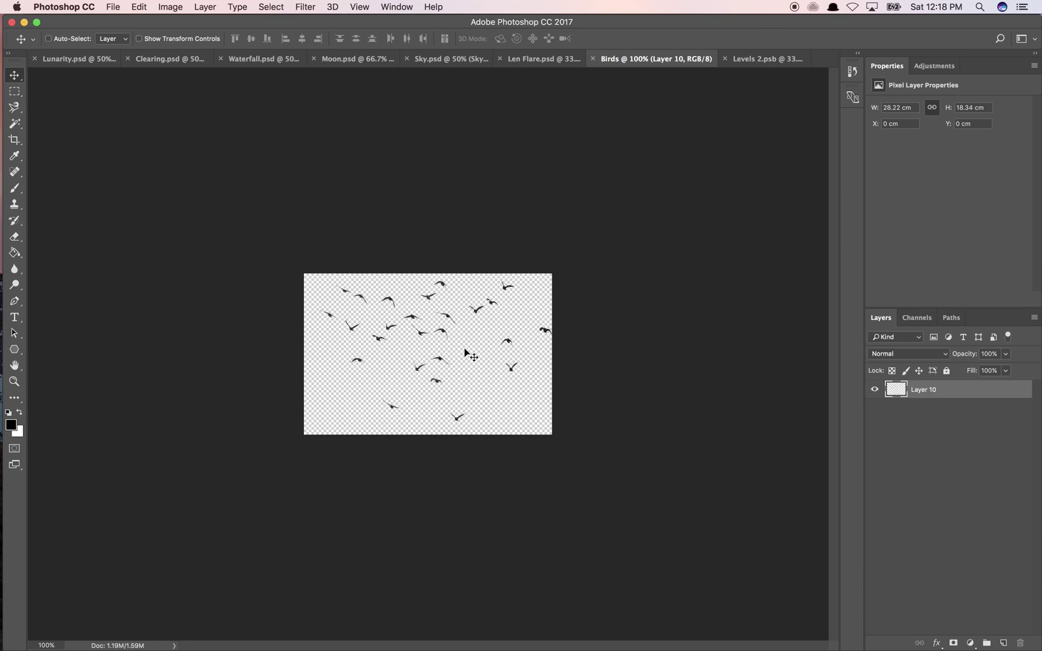
left_click_drag(472, 354, 552, 313)
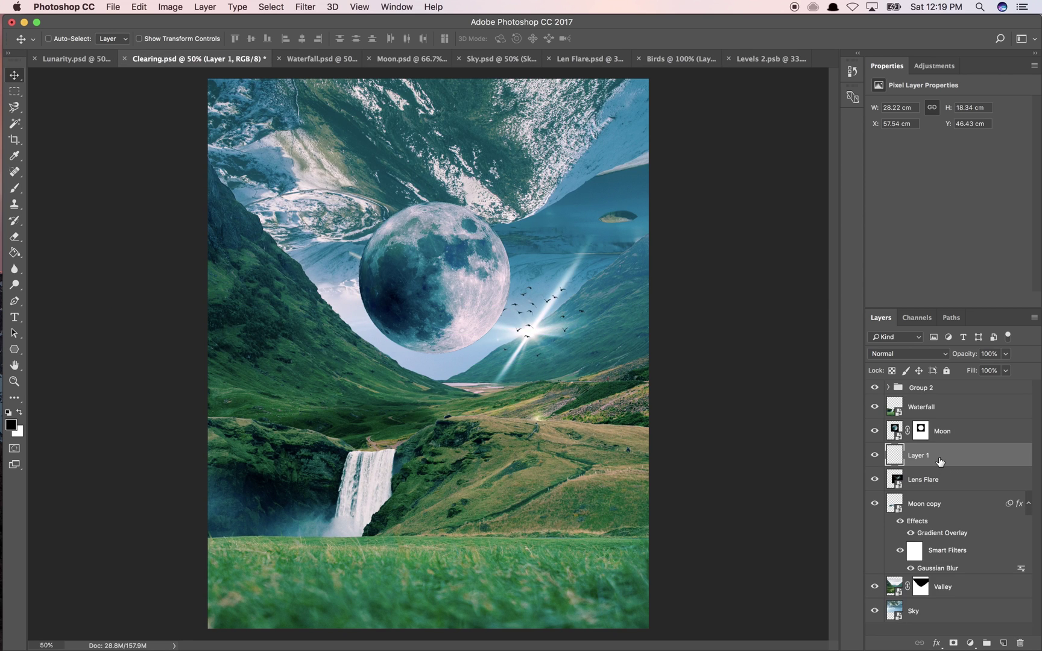
left_click_drag(940, 459, 940, 492)
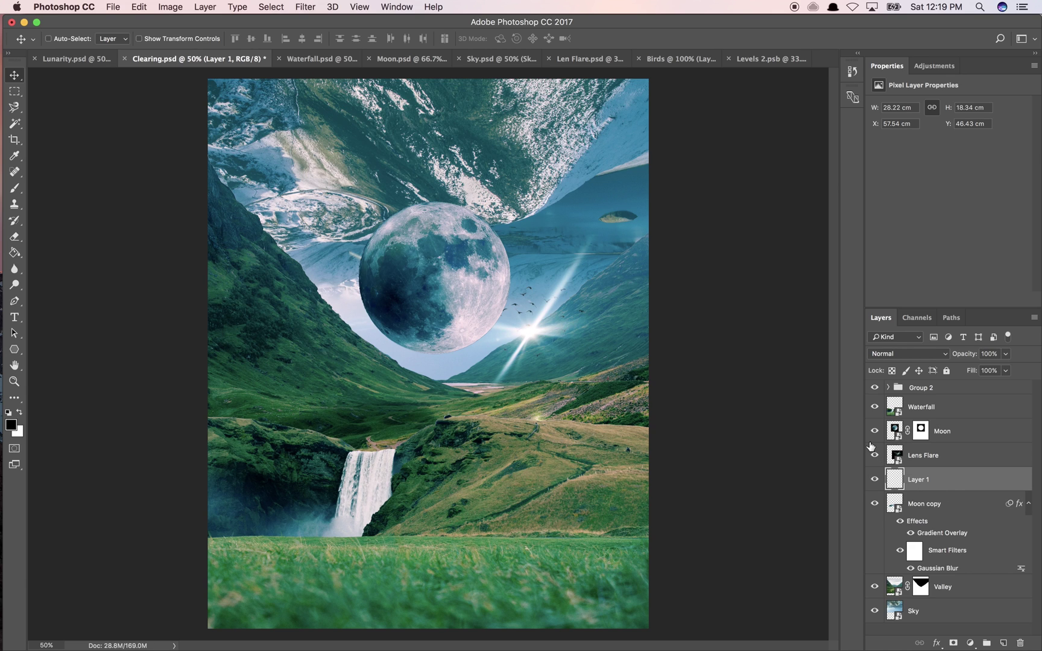
key("super+minus")
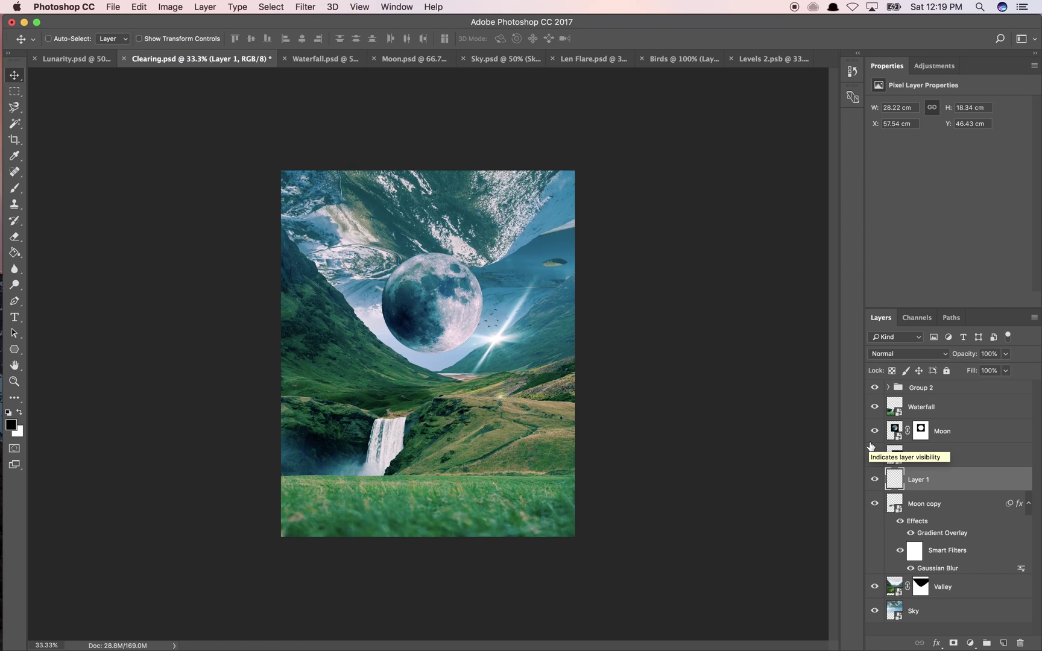
key("super+plus")
- Nudge the Moon layer slightly with the arrow keys to X 25.43 cm, Y 19.61 cm
left_click(456, 298, "super")
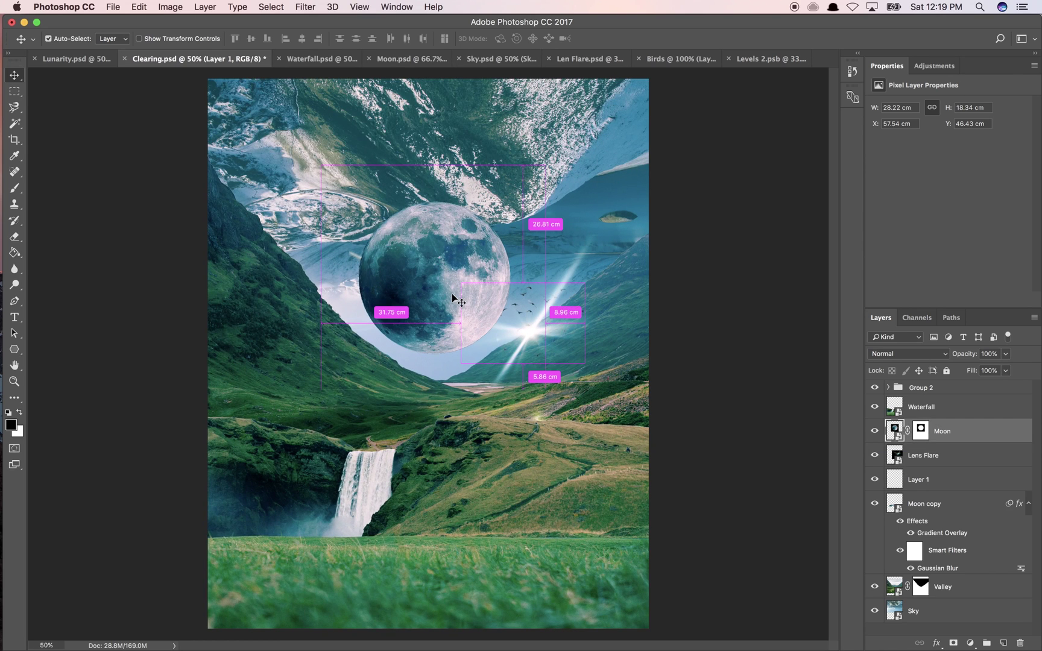
key("Left")
key("Left")
key("Left")
key("Left")
key("Left")
key("Left")
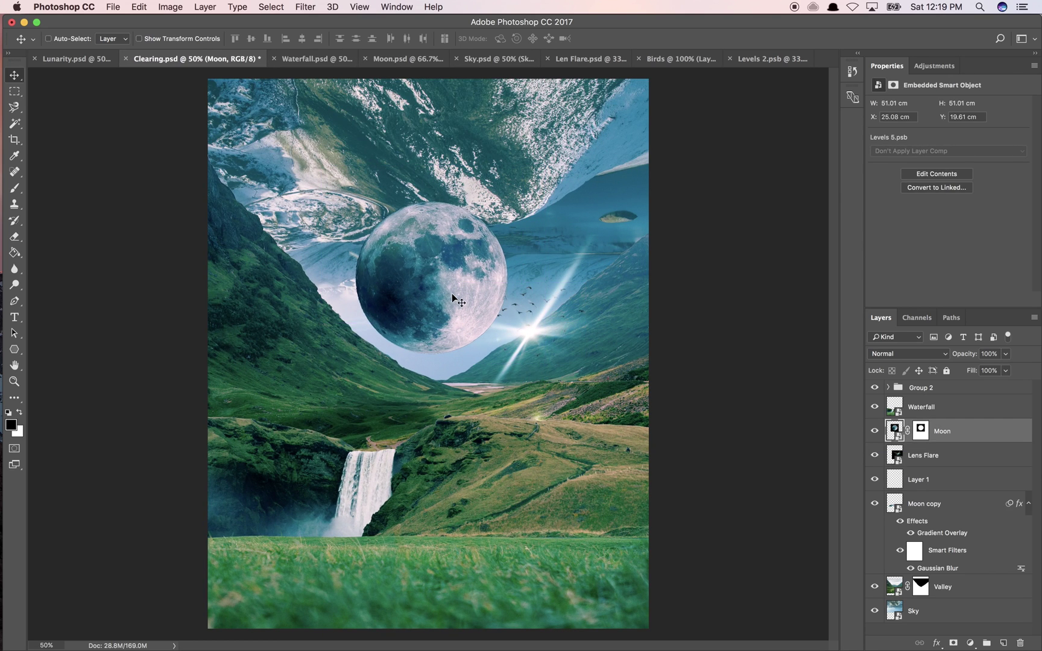
key("super+minus")
key("super+minus")
key("super+minus")
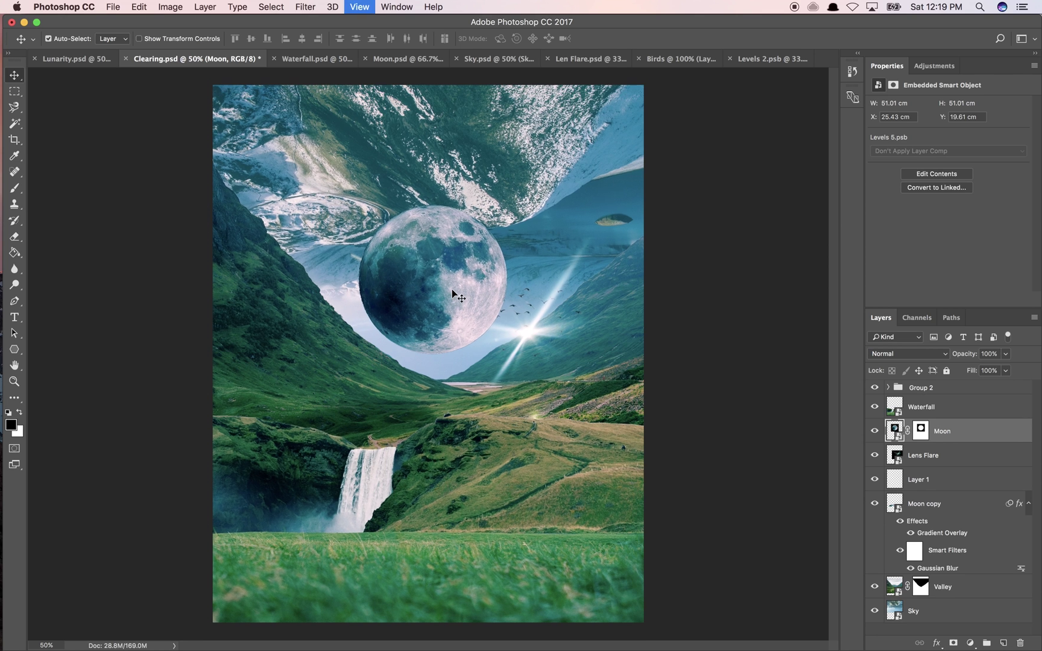
key("super+plus")
key("super+plus")
key("super+plus")
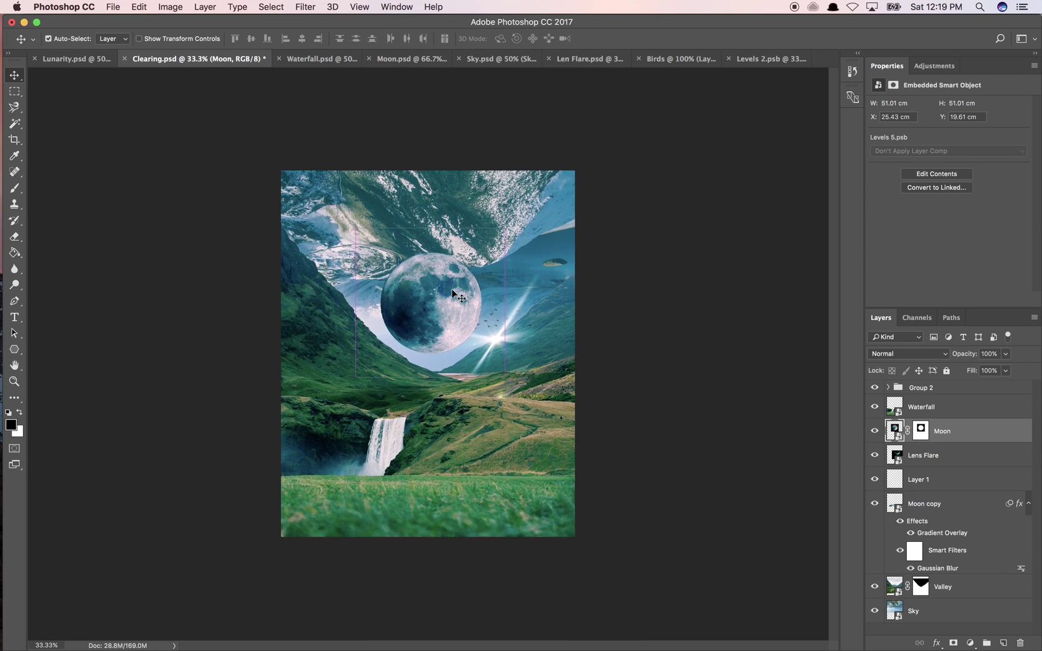
key("super+plus")
key("super+plus")
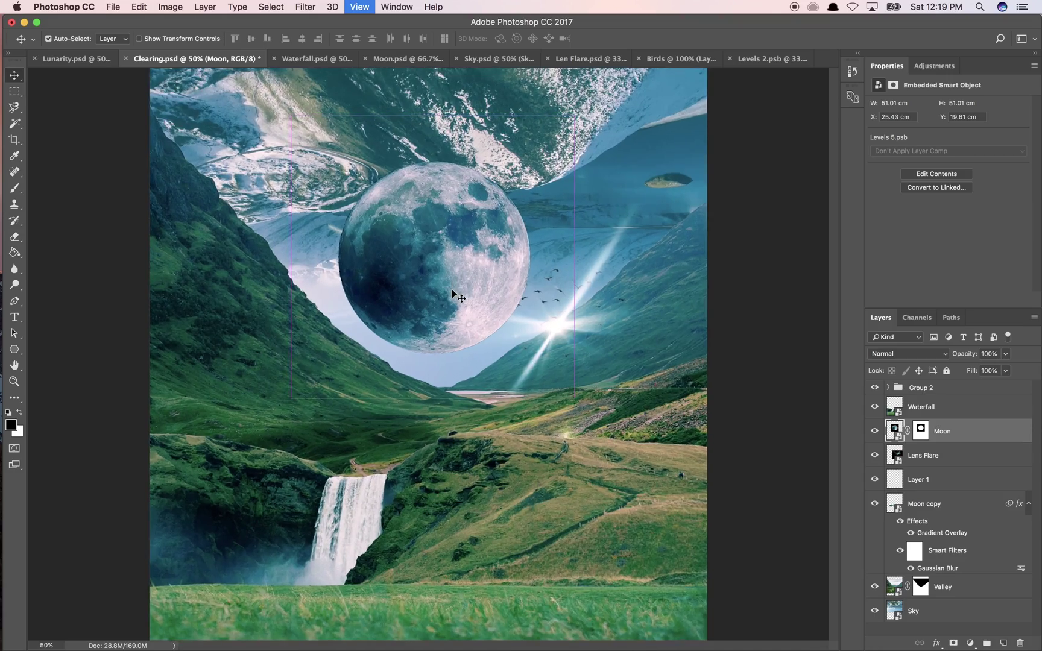
key("super+minus")
key("super+minus")
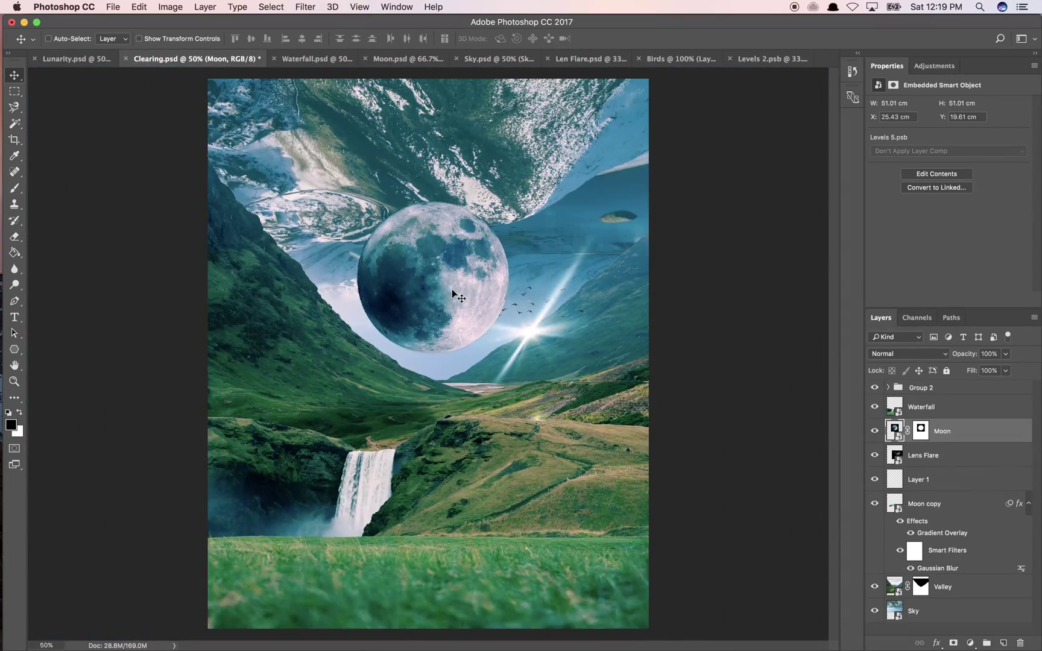
key("super+minus")
key("super+plus")
left_click(889, 388)
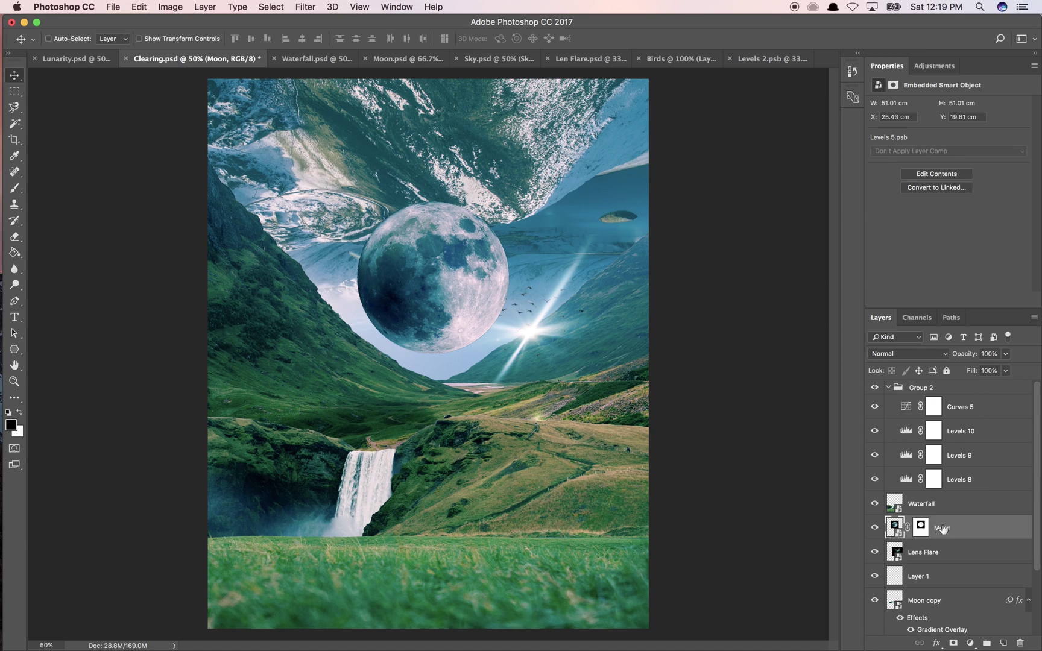
left_click(888, 389)
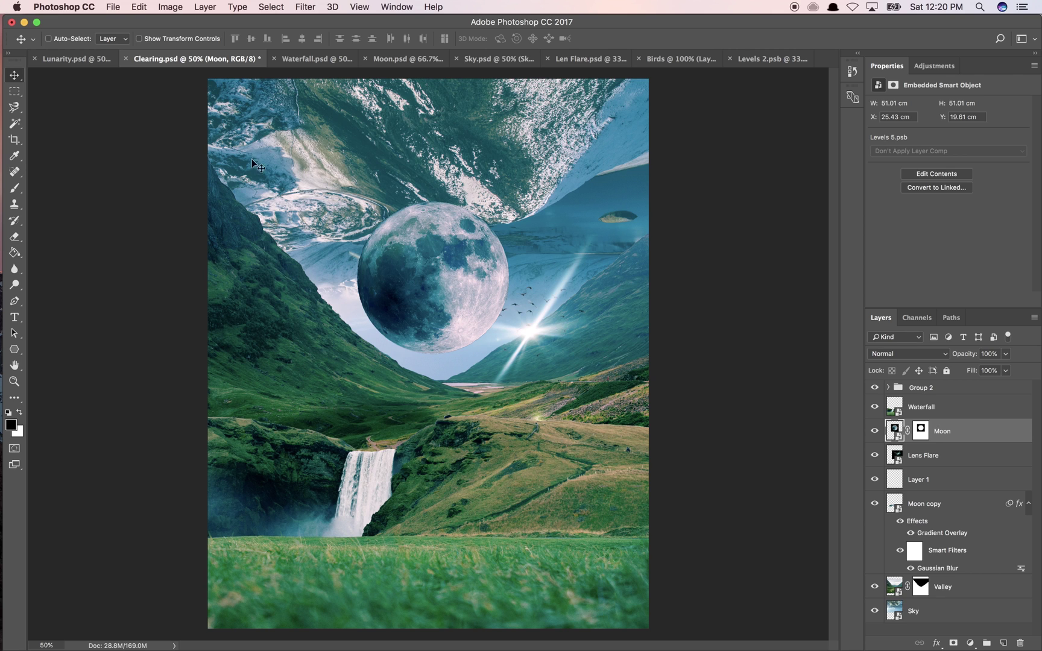
left_click(66, 58)
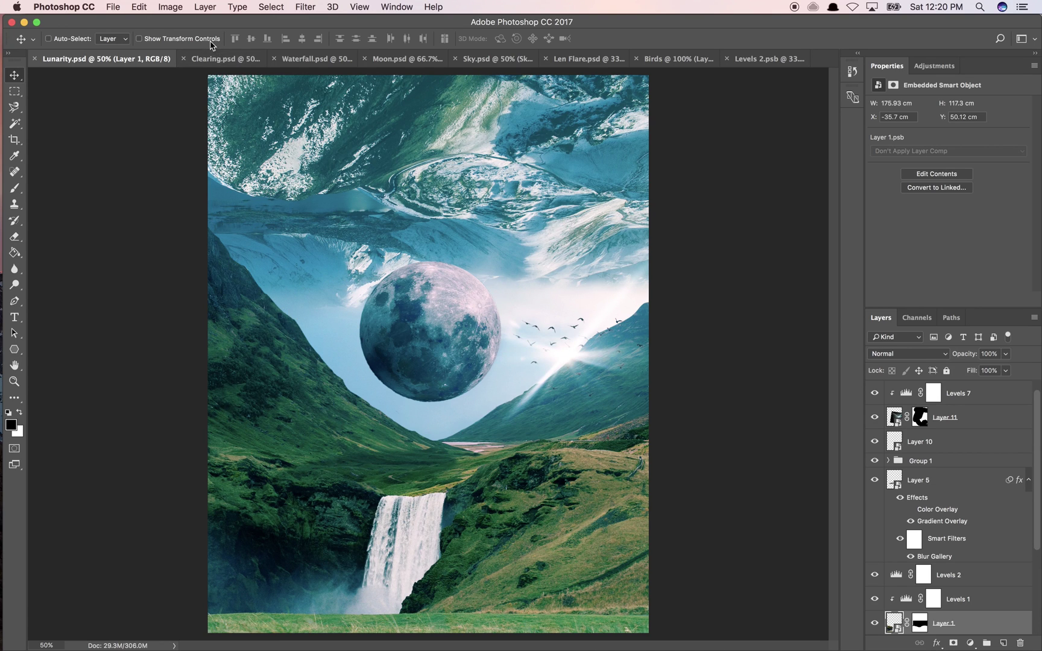
left_click(208, 63)
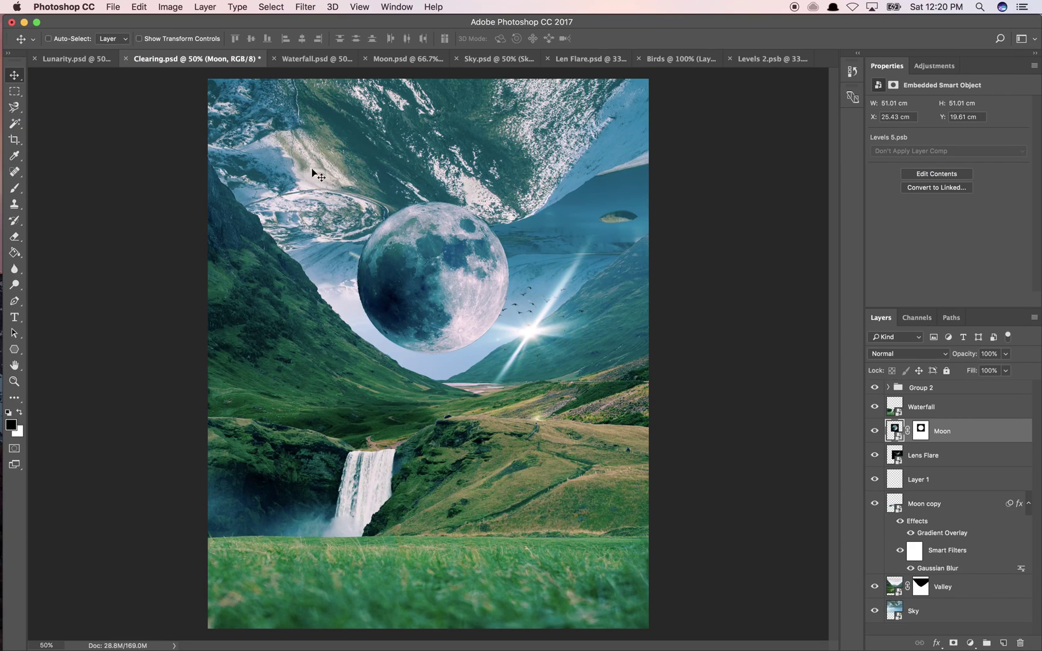